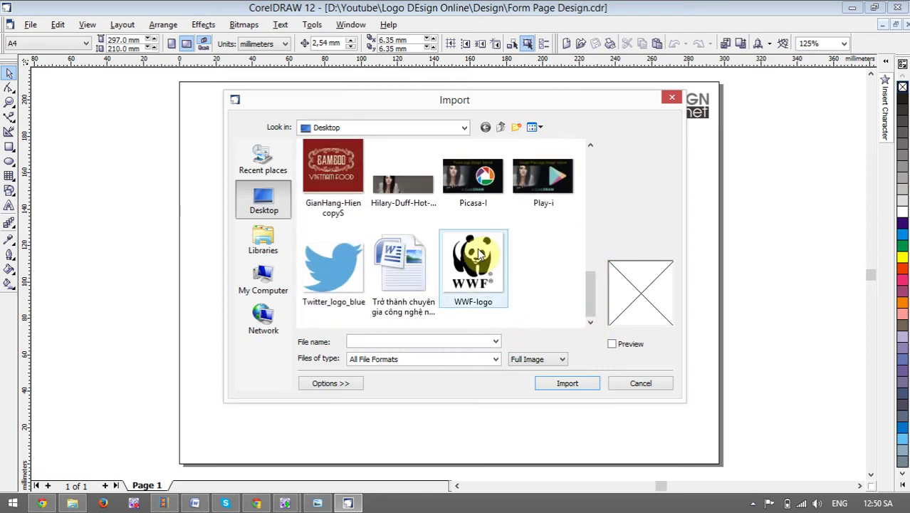
Import the WWF-logo image and place it on the page, scaled down to about 174 by 173 mm
double_click(480, 255)
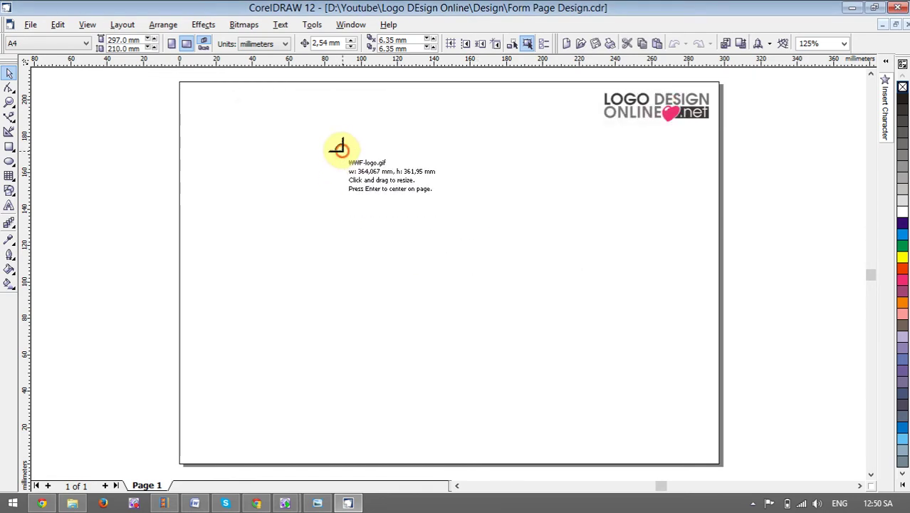
left_click(342, 150)
scroll(342, 151, "down", 2)
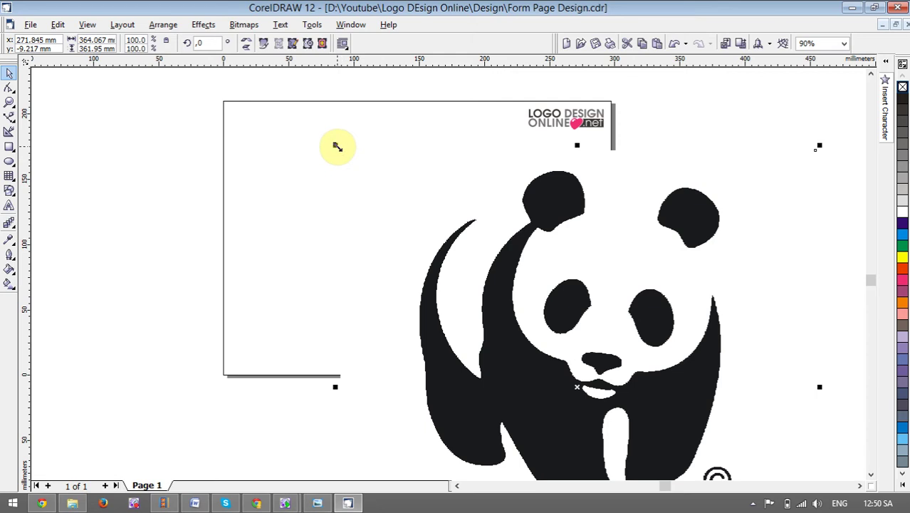
left_click_drag(546, 374, 382, 230)
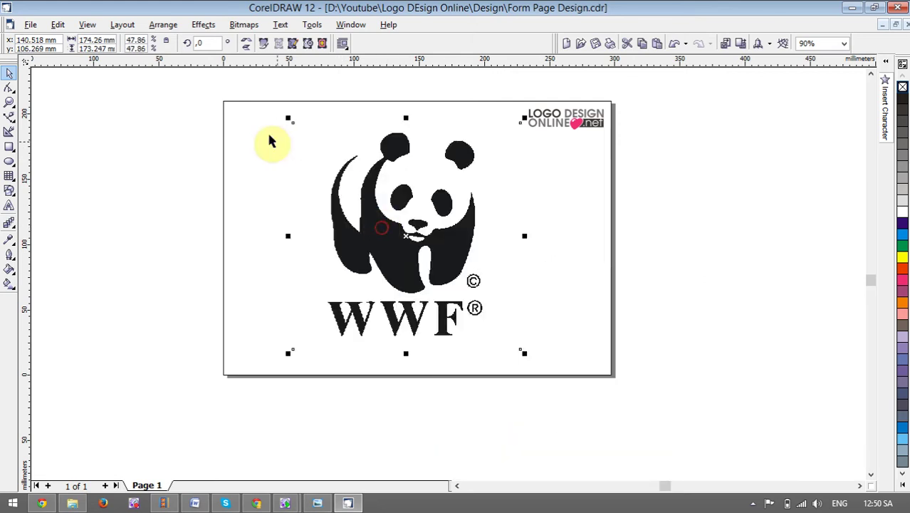
key("z")
left_click_drag(208, 89, 632, 384)
key("space")
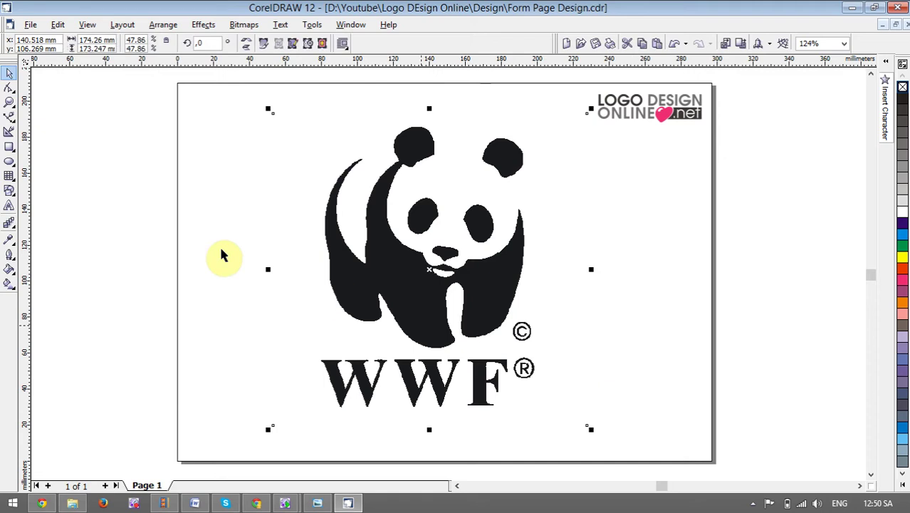
left_click(141, 195)
Begin a Bezier outline on the panda's left flank and trace the outer back edge up to the crescent's tip
left_click(9, 116)
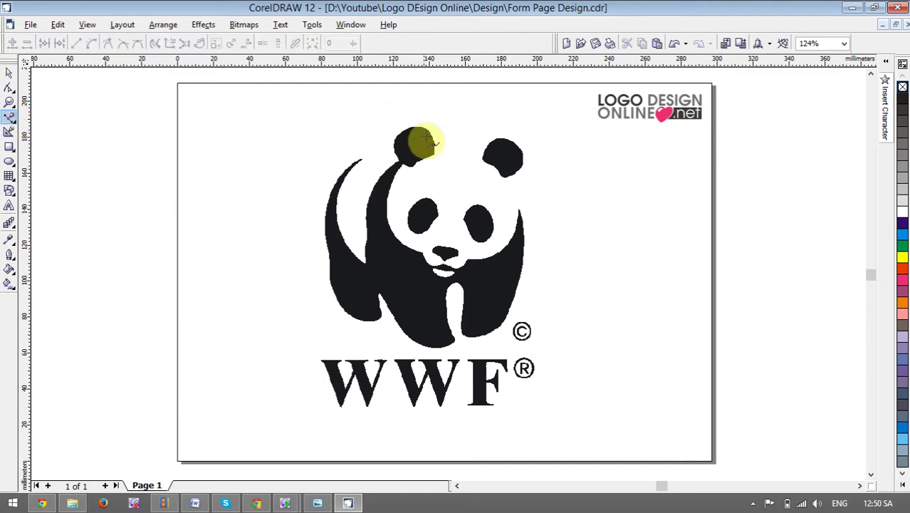
scroll(326, 233, "up", 1)
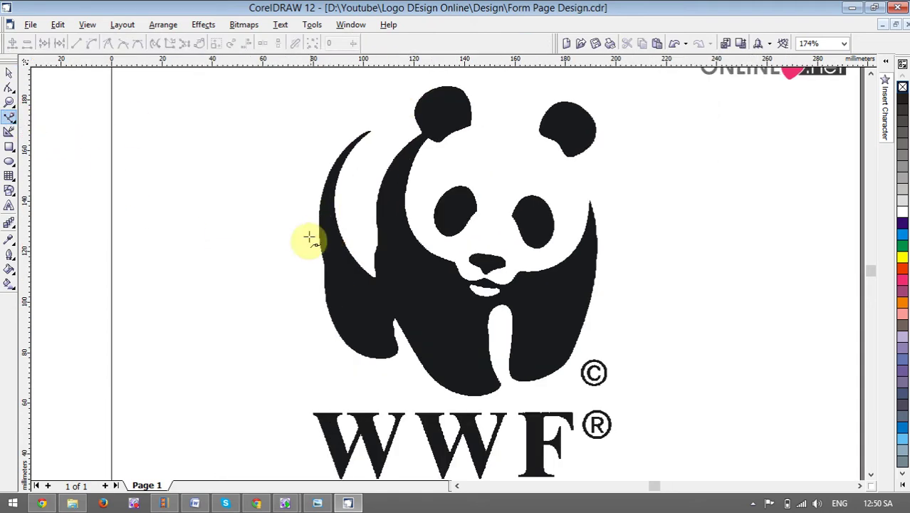
scroll(311, 240, "up", 1)
scroll(309, 242, "up", 1)
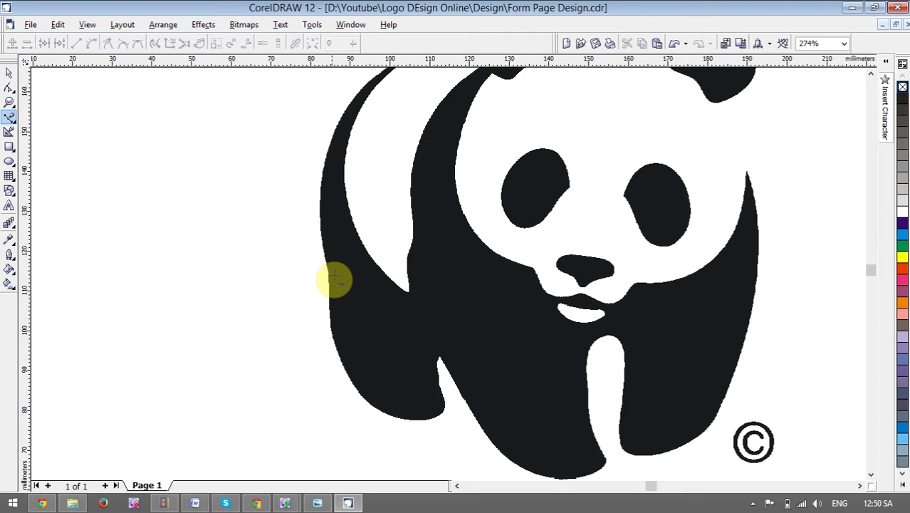
scroll(327, 271, "down", 1)
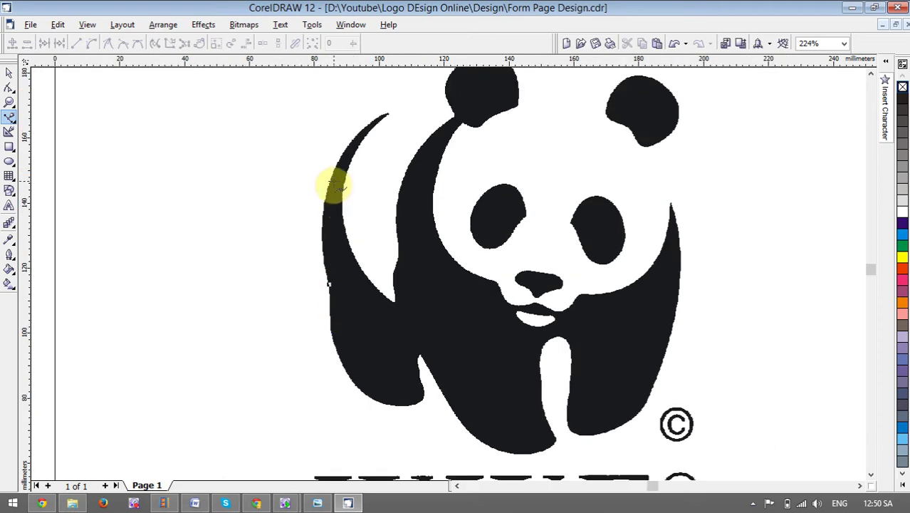
left_click_drag(328, 180, 345, 128)
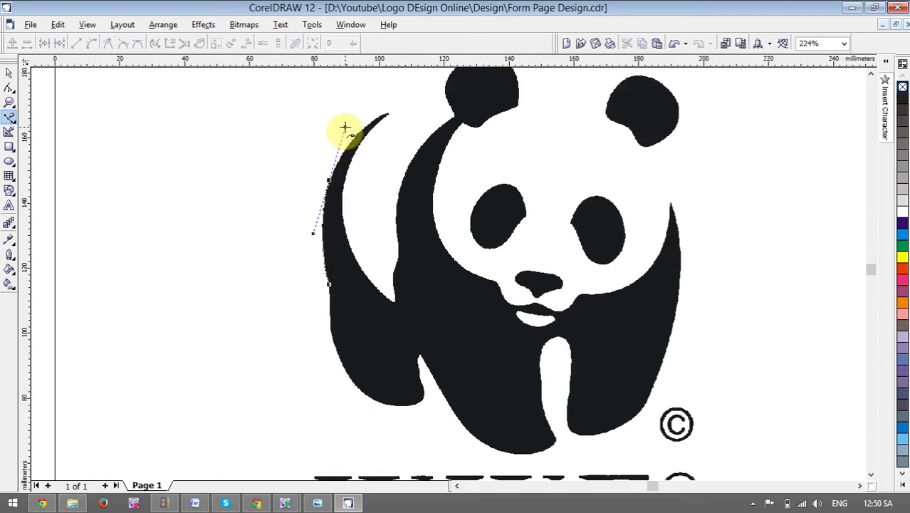
left_click(388, 112)
Continue the outline down the crescent's inner edge to its lower point and up the first part of the shoulder
left_click_drag(342, 195, 337, 245)
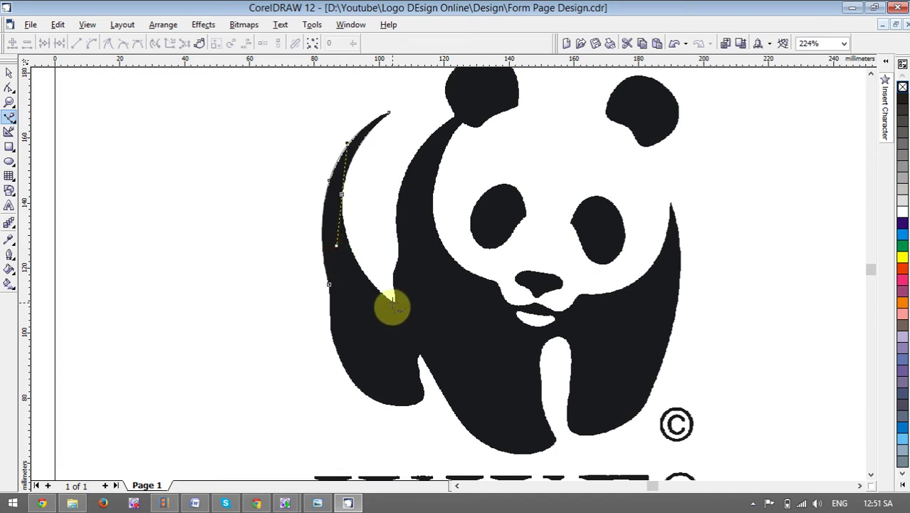
left_click_drag(395, 302, 367, 295)
scroll(398, 280, "up", 3)
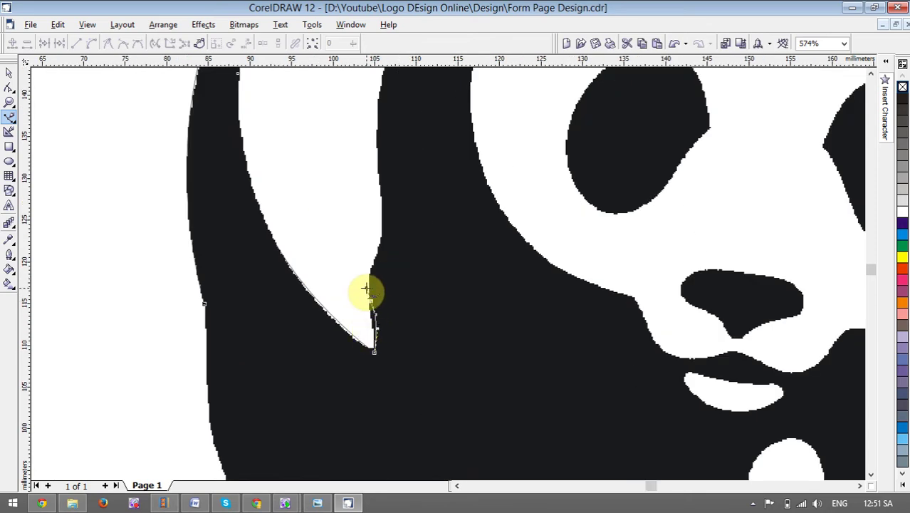
left_click_drag(364, 291, 376, 248)
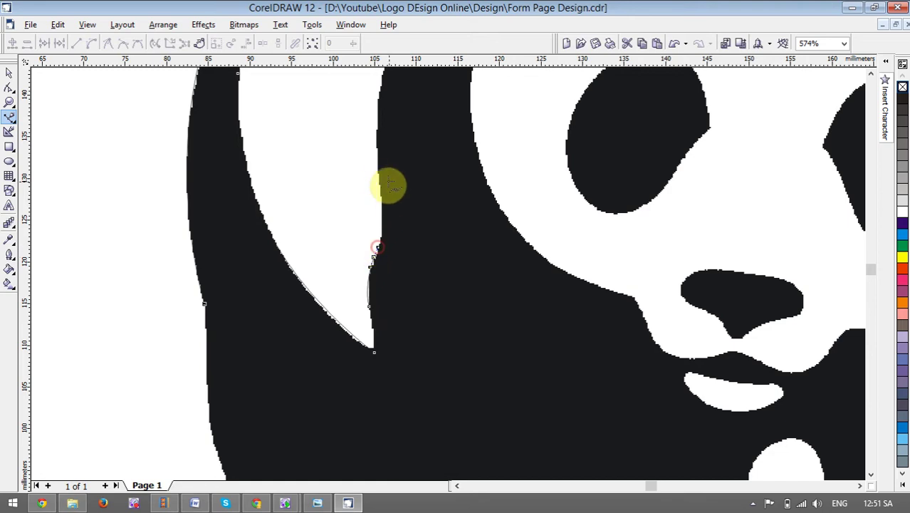
left_click_drag(378, 173, 371, 116)
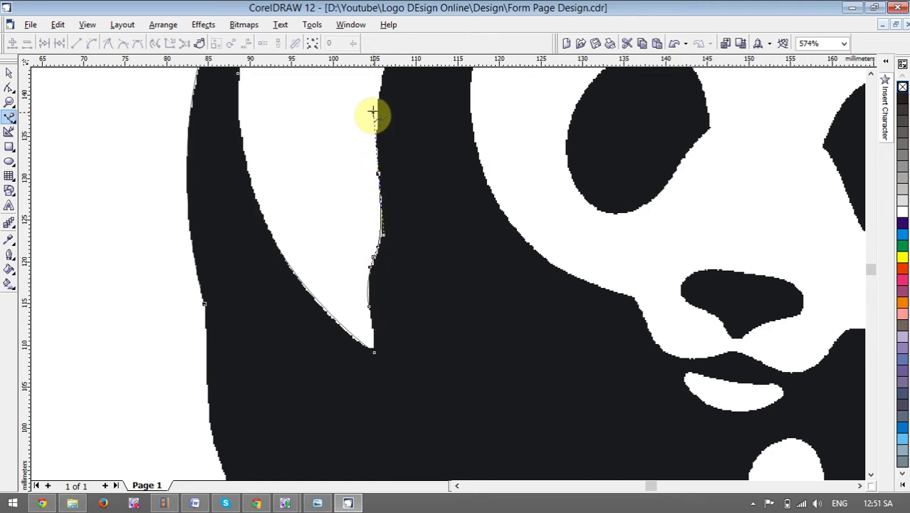
Extend the outline along the shoulder's outer curve up to the base of the left ear
scroll(360, 366, "down", 2)
scroll(350, 370, "down", 2)
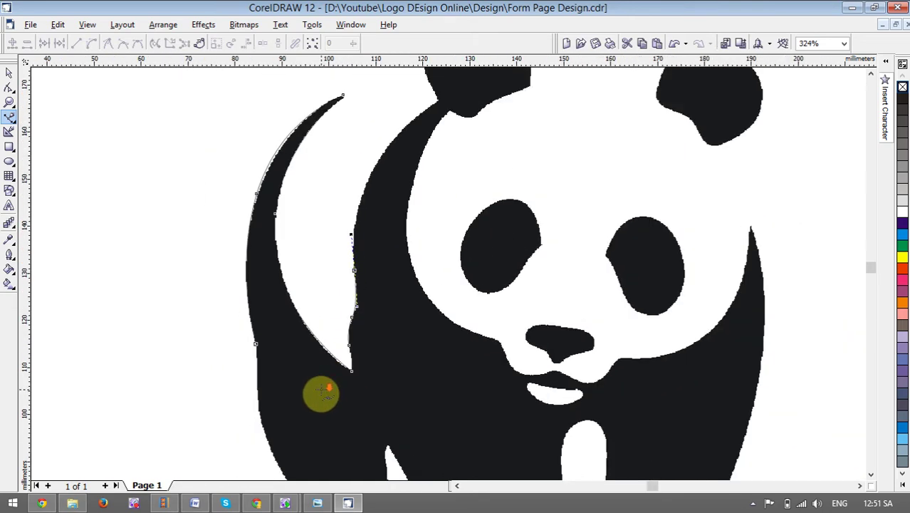
mouse_move(399, 191)
left_mouse_down()
mouse_move(431, 148)
mouse_move(455, 153)
mouse_move(398, 192)
left_mouse_up()
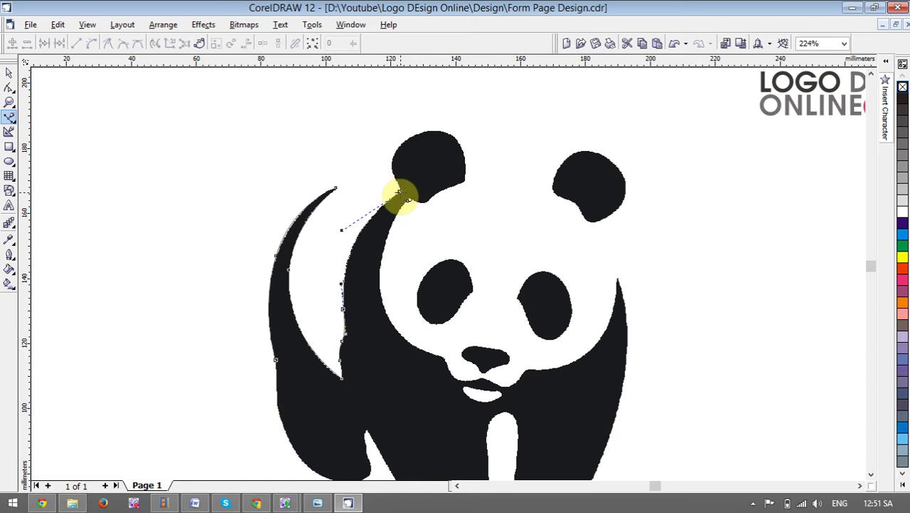
Trace around the left ear with curve nodes, ending at the notch where it meets the face
scroll(400, 191, "up", 5)
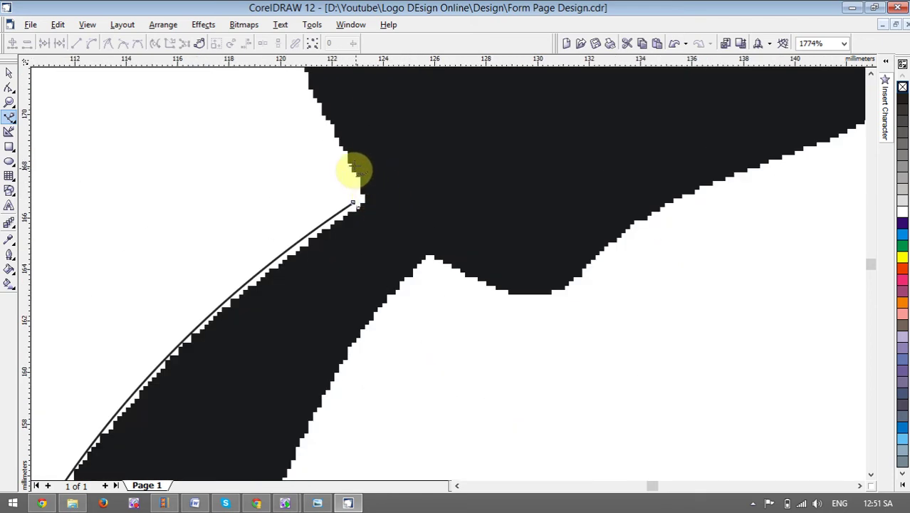
scroll(366, 278, "down", 1)
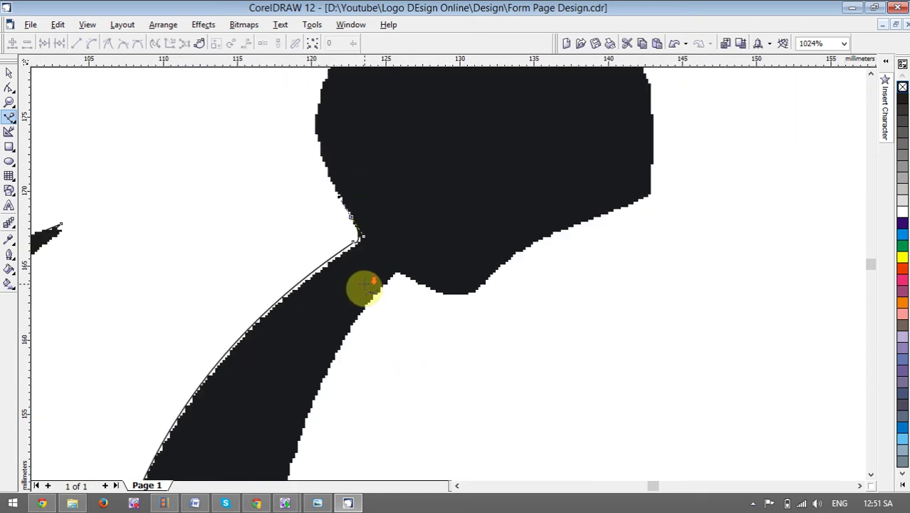
scroll(367, 285, "down", 3)
left_click_drag(364, 226, 425, 239)
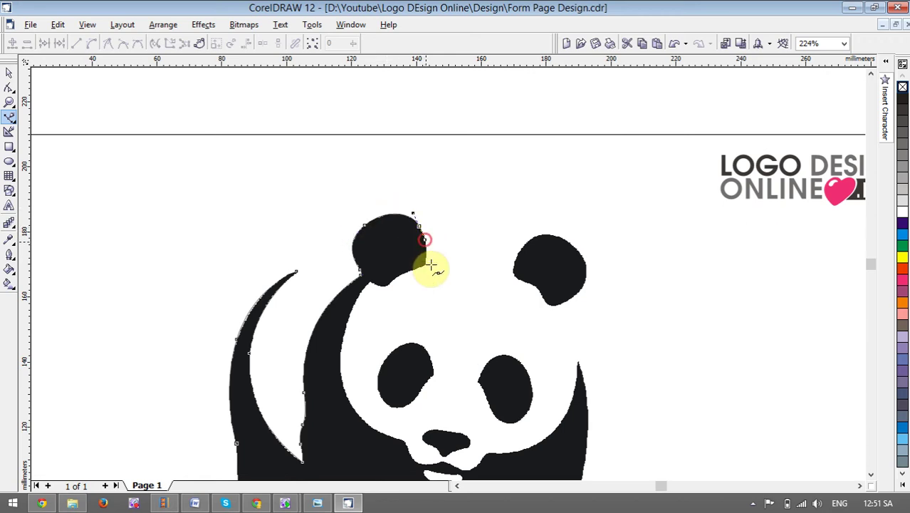
scroll(425, 239, "up", 2)
left_click_drag(413, 259, 324, 294)
left_click(362, 284)
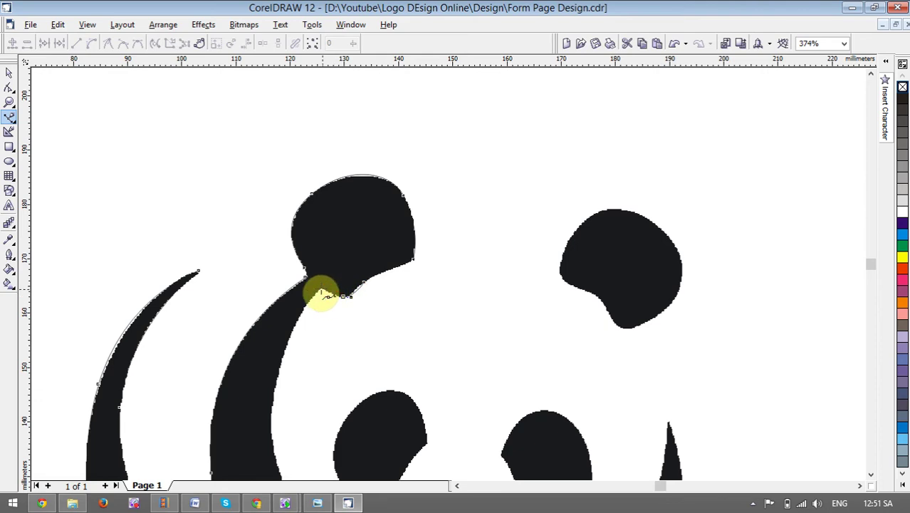
Trace the left side of the face down along the cheek towards the muzzle
scroll(335, 138, "down", 2)
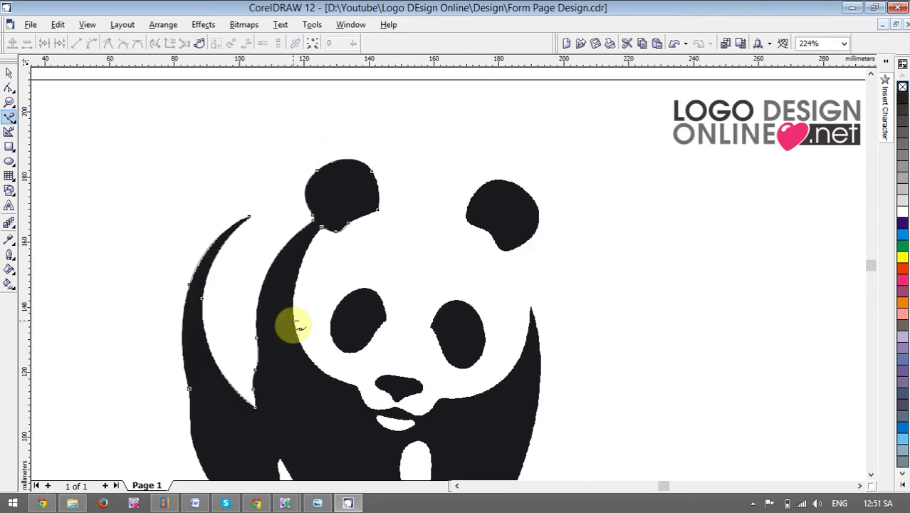
left_click(293, 311)
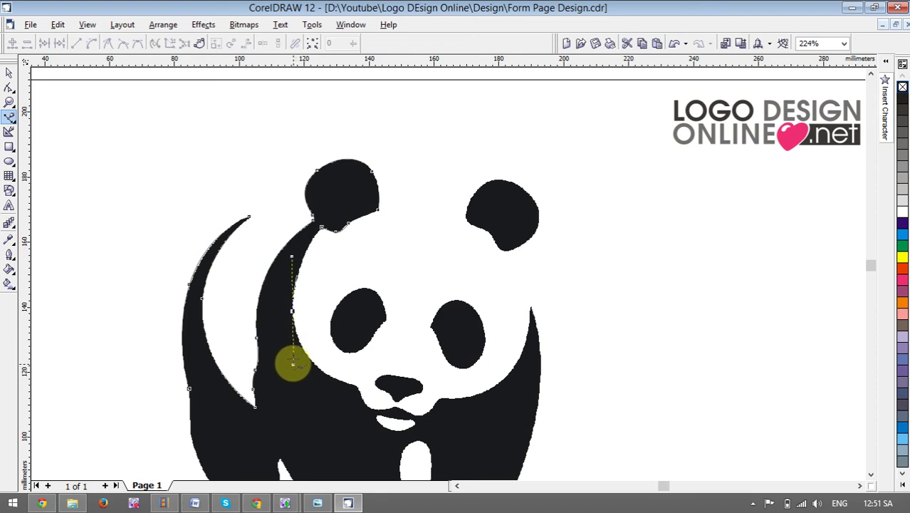
left_click(293, 333)
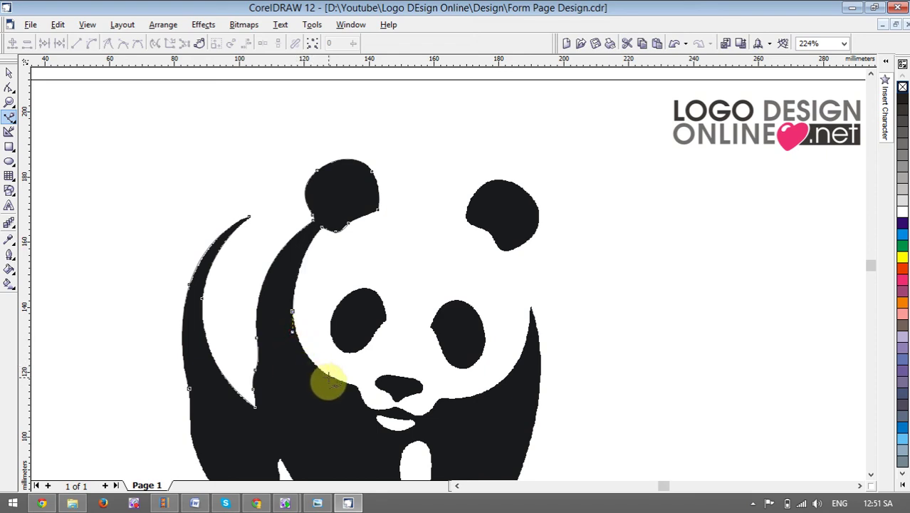
left_click_drag(328, 373, 349, 388)
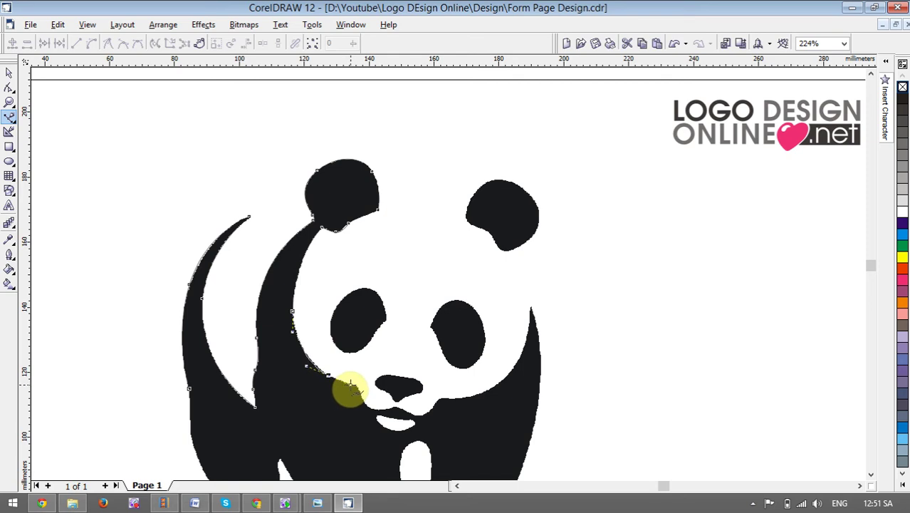
Continue the outline under the muzzle and along the right cheek up to the pointed tip beside the face
left_click_drag(351, 386, 477, 404)
scroll(367, 398, "up", 1)
left_click(434, 422)
left_click_drag(540, 373, 558, 347)
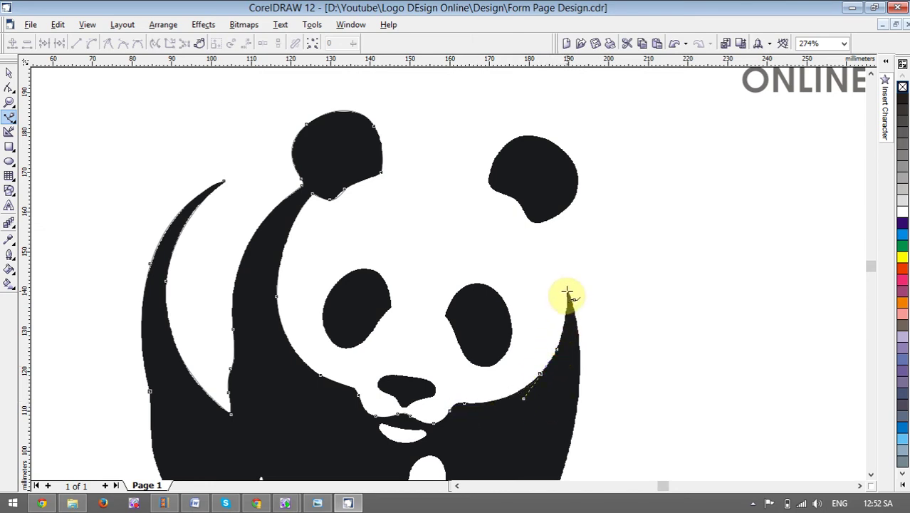
left_click_drag(567, 290, 569, 245)
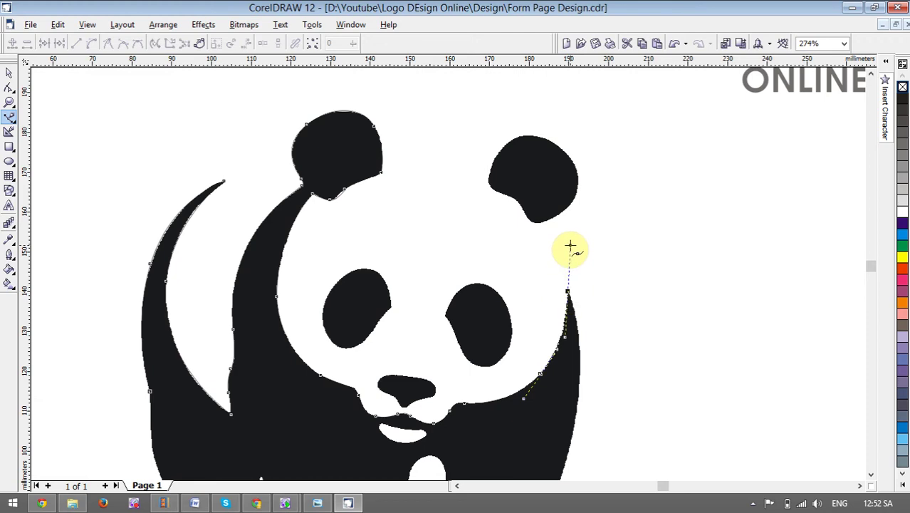
Trace the outer right side of the body down and around the bottom of the right foreleg
key("shift+F4")
scroll(556, 260, "up", 1)
mouse_move(540, 307)
left_mouse_down()
mouse_move(525, 360)
mouse_move(482, 377)
left_mouse_up()
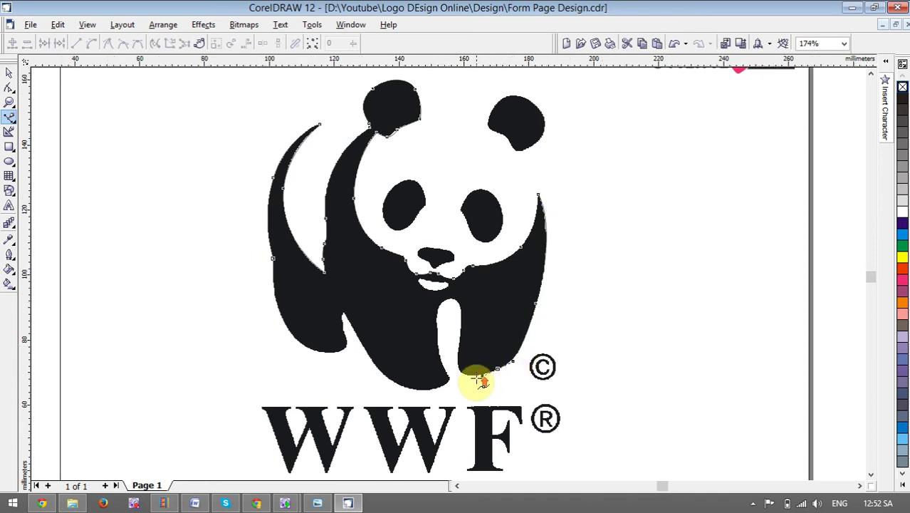
scroll(477, 376, "up", 1)
Trace the gap between the forelegs, the other foreleg and the hind leg, closing the outline at its starting node
left_click_drag(463, 374, 457, 333)
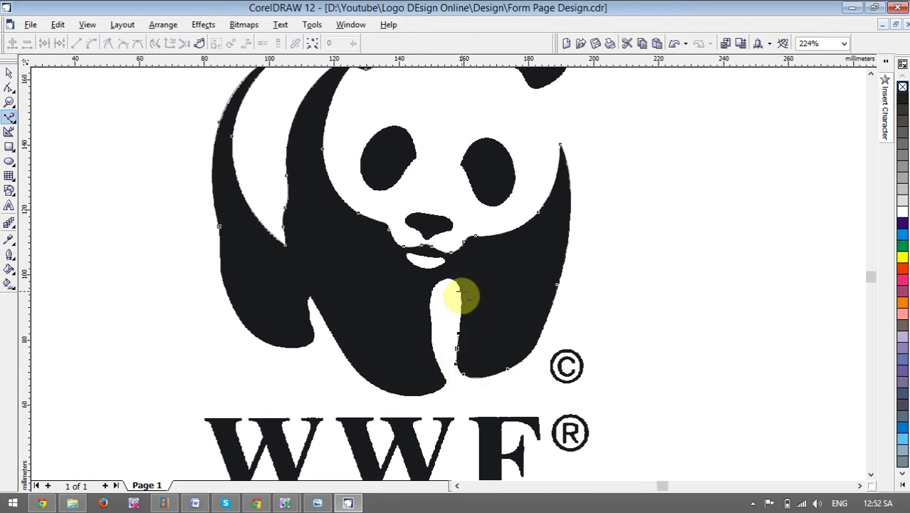
left_click_drag(453, 274, 334, 356)
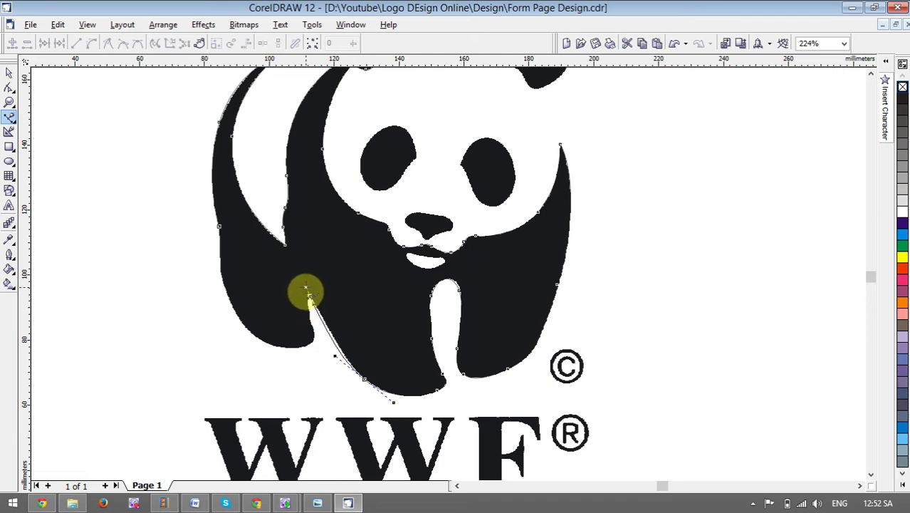
left_click_drag(305, 309, 222, 285)
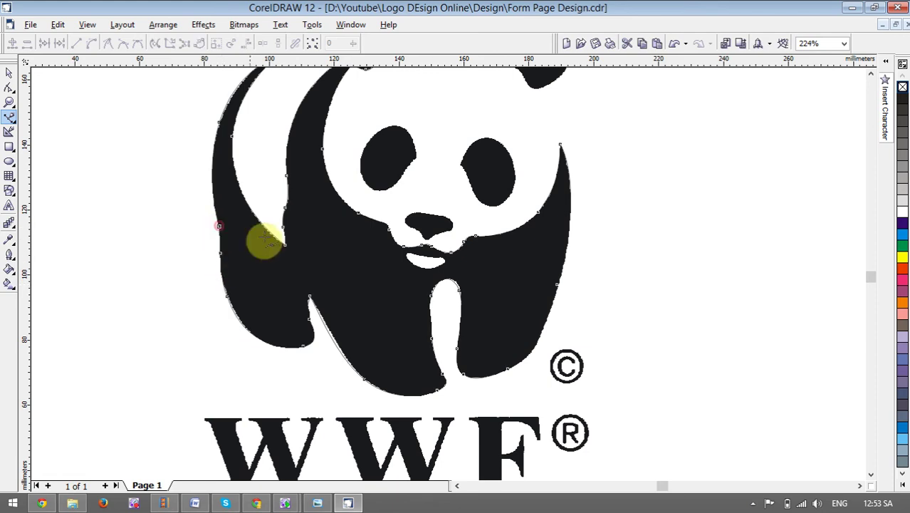
Reshape the outline with the Shape tool so the left foreleg's lower outer curve follows the logo
scroll(270, 275, "down", 1)
left_click(12, 86)
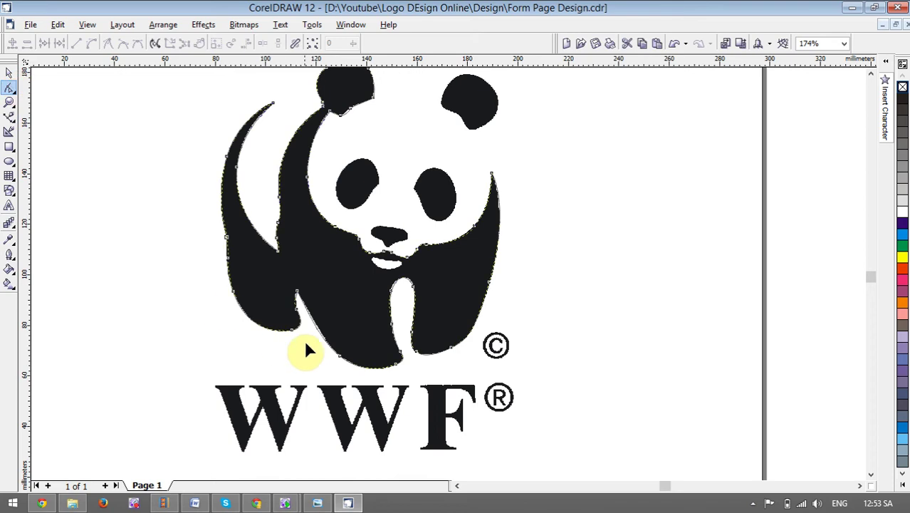
scroll(308, 328, "up", 2)
left_click(319, 323)
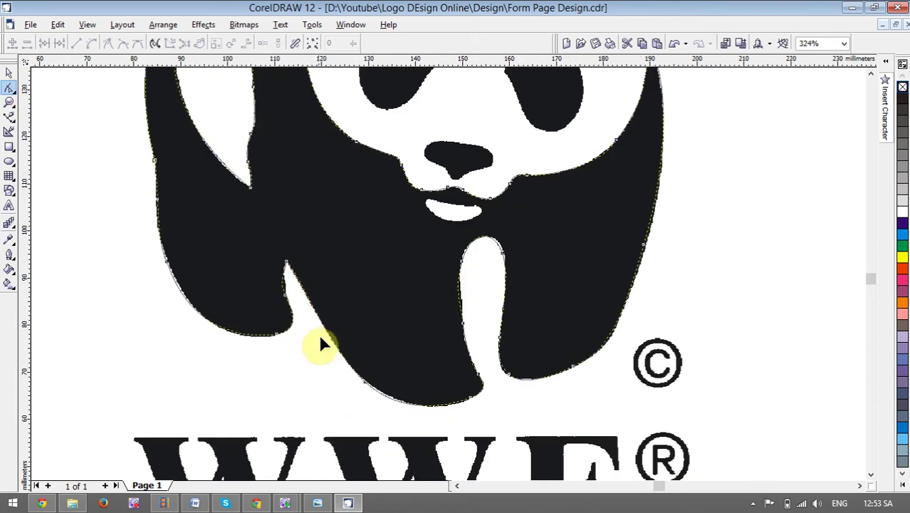
left_click(368, 383)
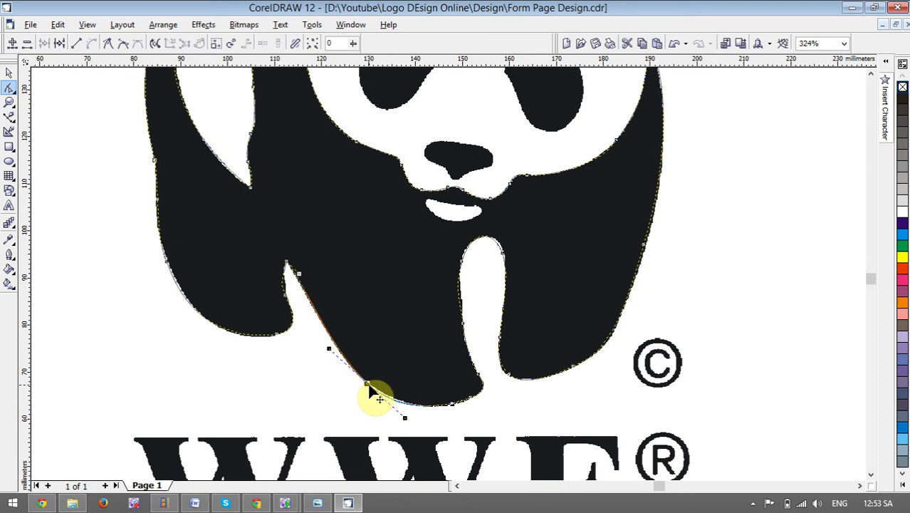
left_click_drag(396, 411, 403, 414)
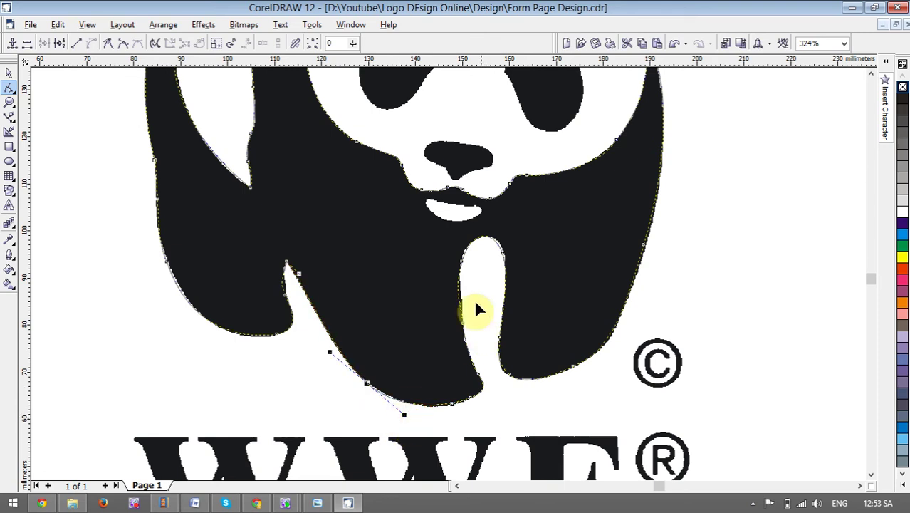
Refine the outline along the upper left edge of the gap between the forelegs, adding a node there
left_click(465, 247)
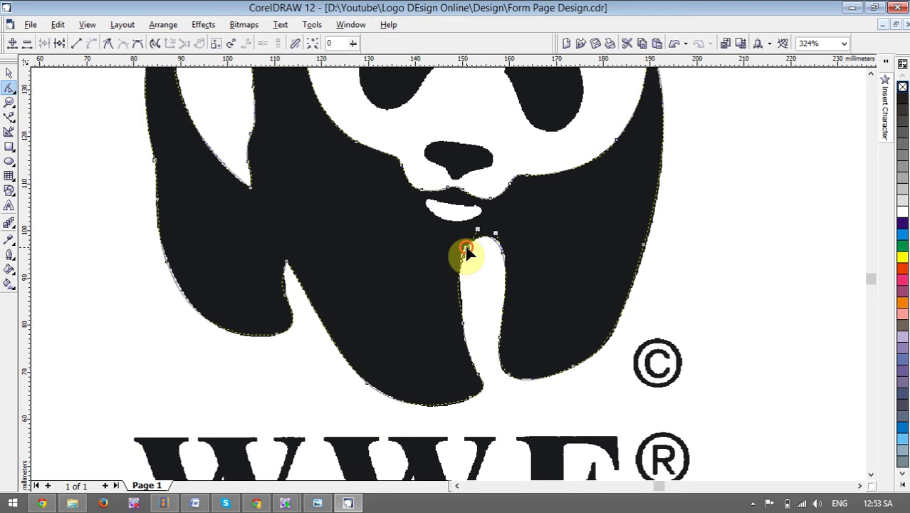
left_click(459, 285)
left_click(447, 278)
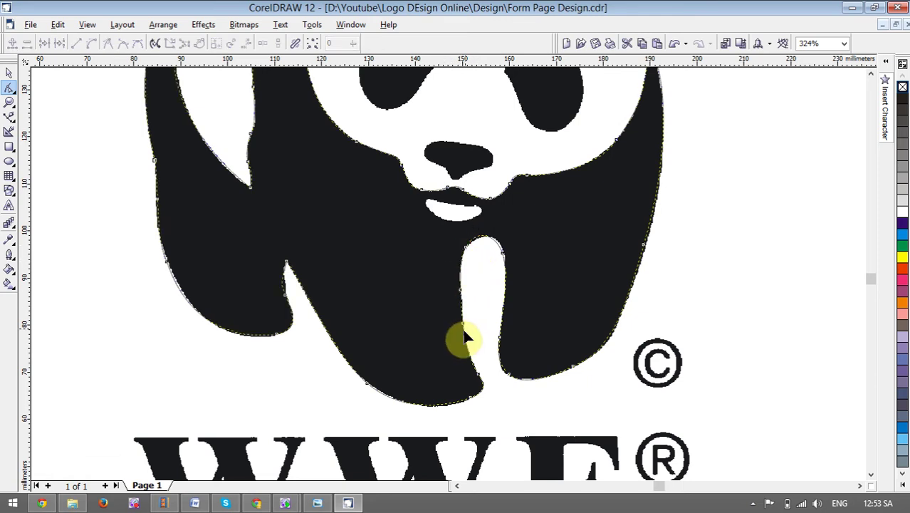
Trace the white mouth shape below the nose as a closed Bezier curve
scroll(463, 340, "down", 1)
key("space")
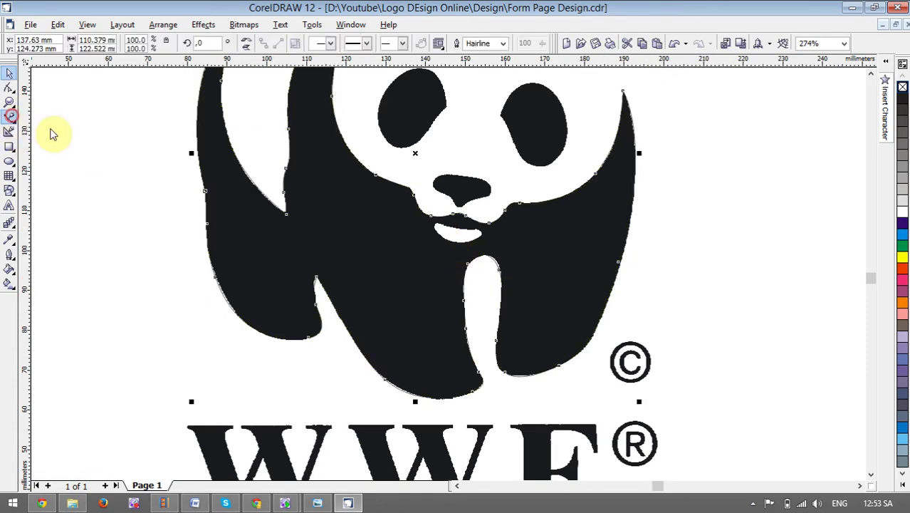
left_click(10, 116)
scroll(451, 216, "up", 3)
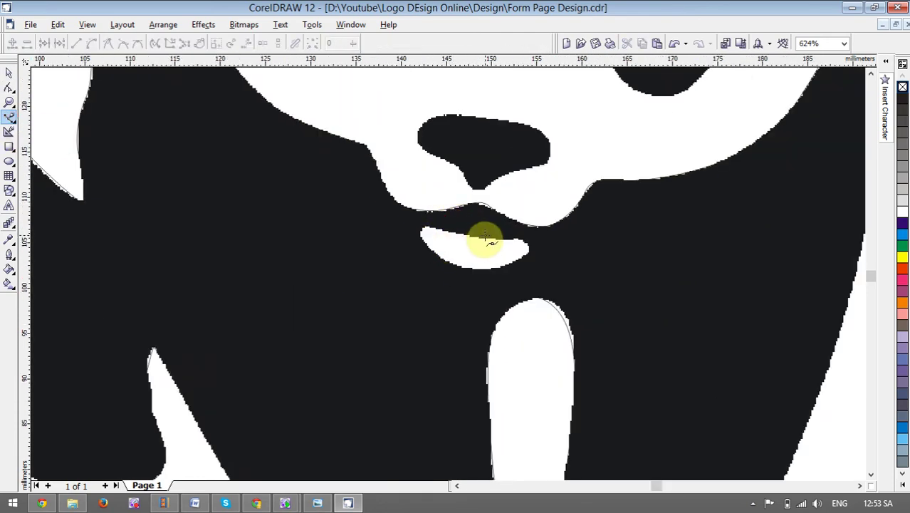
mouse_move(514, 242)
left_mouse_down()
mouse_move(527, 253)
mouse_move(497, 267)
mouse_move(433, 254)
mouse_move(390, 218)
mouse_move(392, 209)
left_mouse_up()
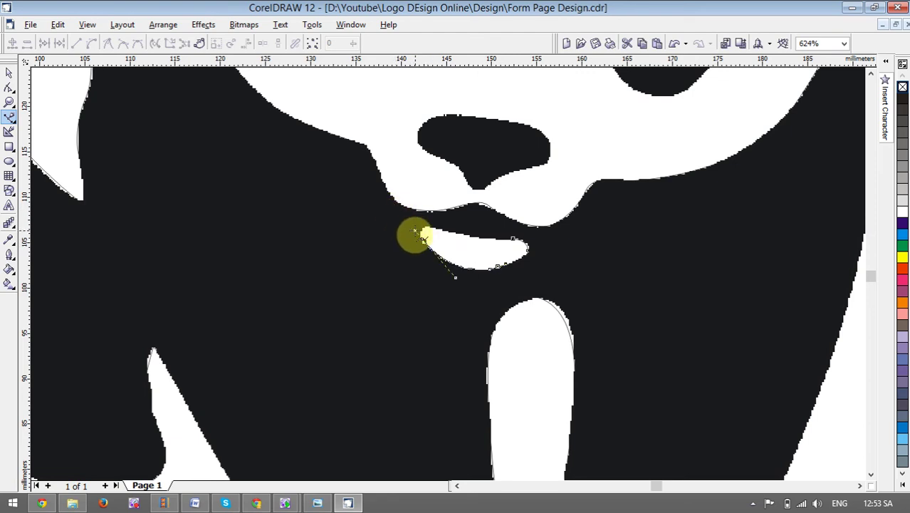
left_click(415, 230)
left_click(437, 231)
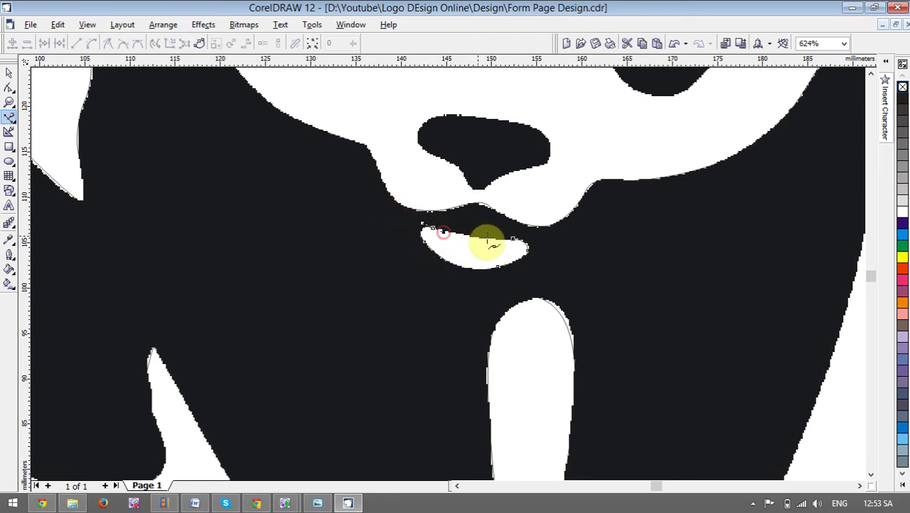
left_click(500, 240)
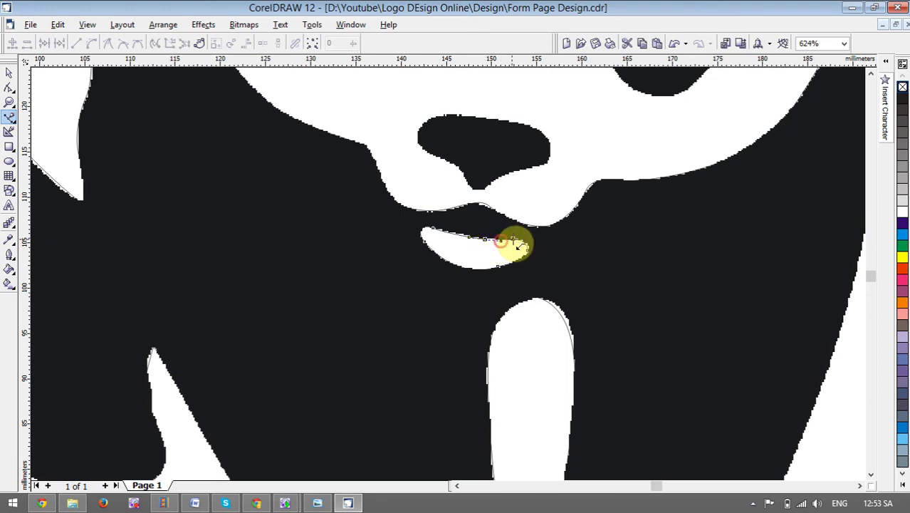
scroll(427, 258, "down", 3)
key("space")
left_click(687, 248)
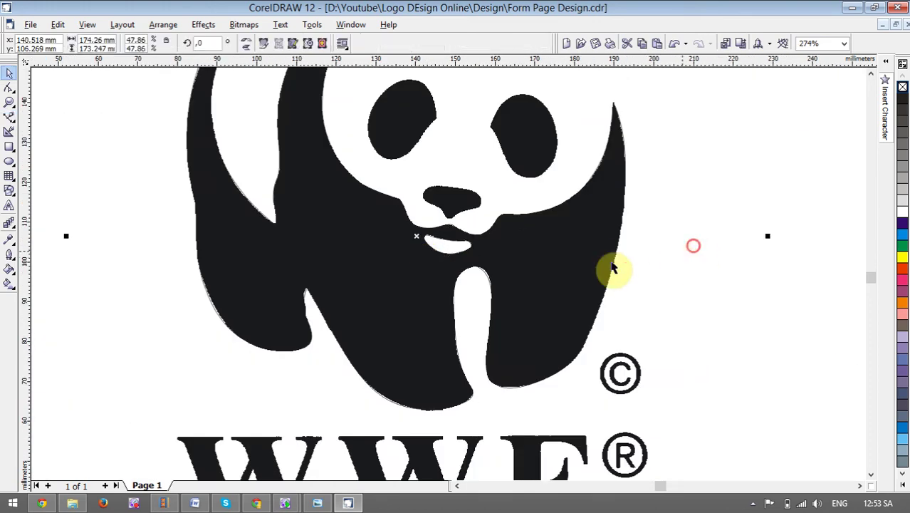
Trace the panda's left eye patch with the Bezier tool, closing the curve at its pointed inner corner
left_click(312, 111)
scroll(338, 198, "up", 3)
left_click(11, 114)
scroll(381, 167, "down", 1)
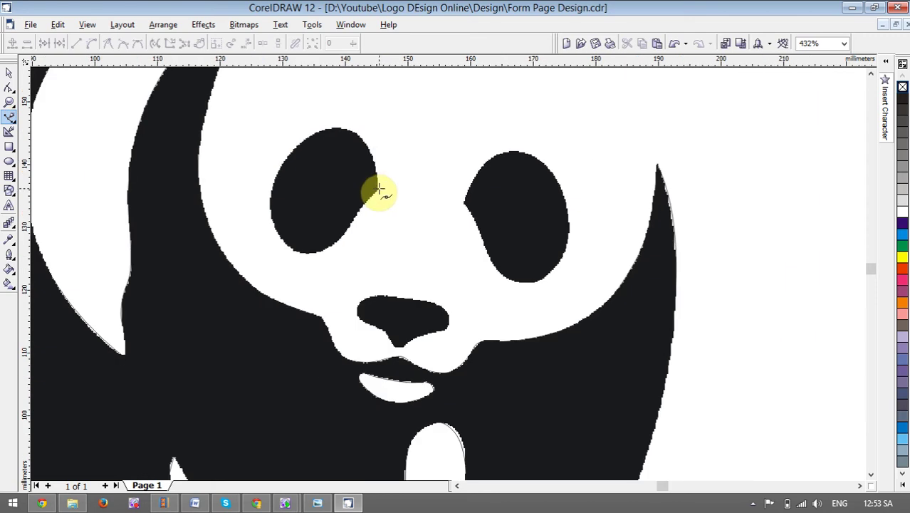
left_click_drag(377, 189, 346, 227)
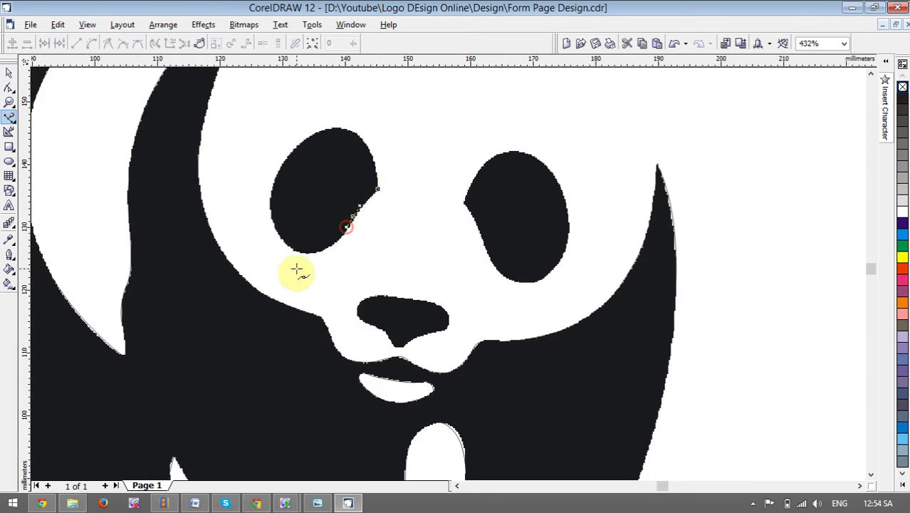
mouse_move(300, 253)
left_mouse_down()
mouse_move(278, 238)
mouse_move(268, 245)
left_mouse_up()
mouse_move(279, 167)
left_mouse_down()
mouse_move(298, 134)
mouse_move(366, 138)
left_mouse_up()
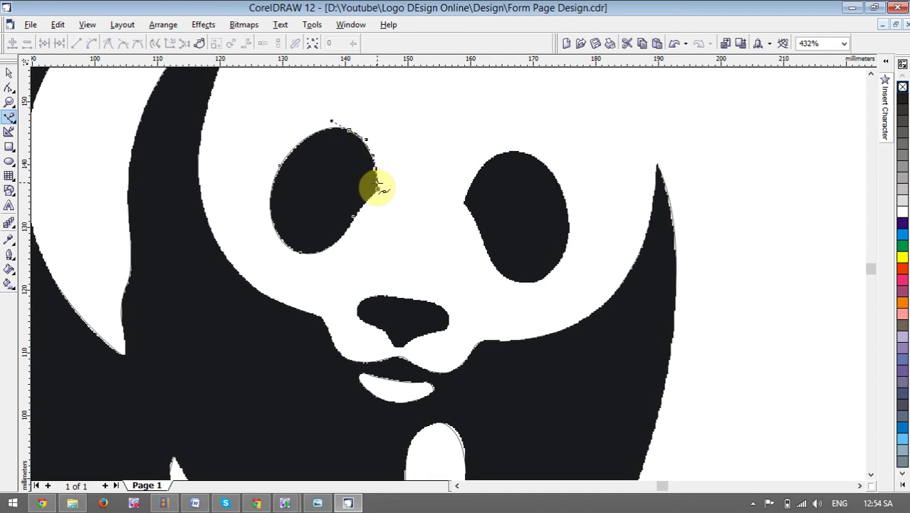
left_click(377, 189)
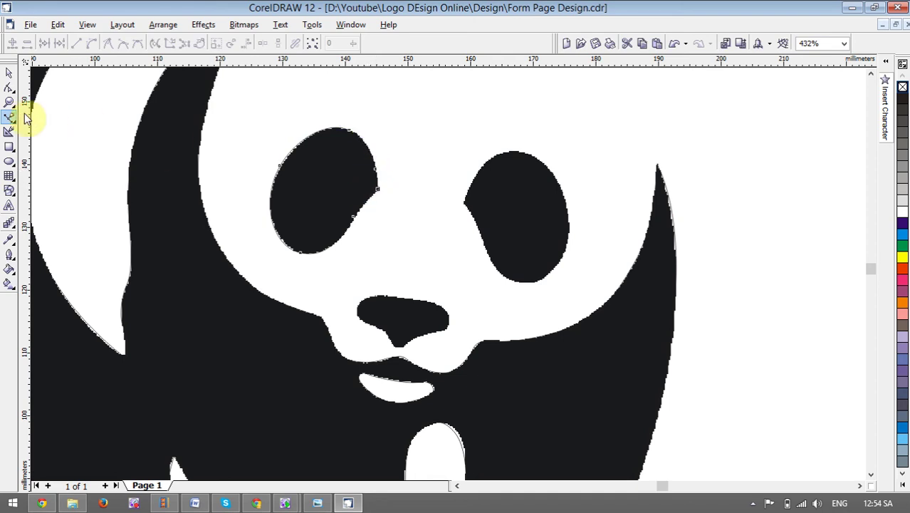
Trace the right eye patch as a separate Bezier curve, starting and closing at its inner corner
left_click(13, 116)
left_click(463, 204)
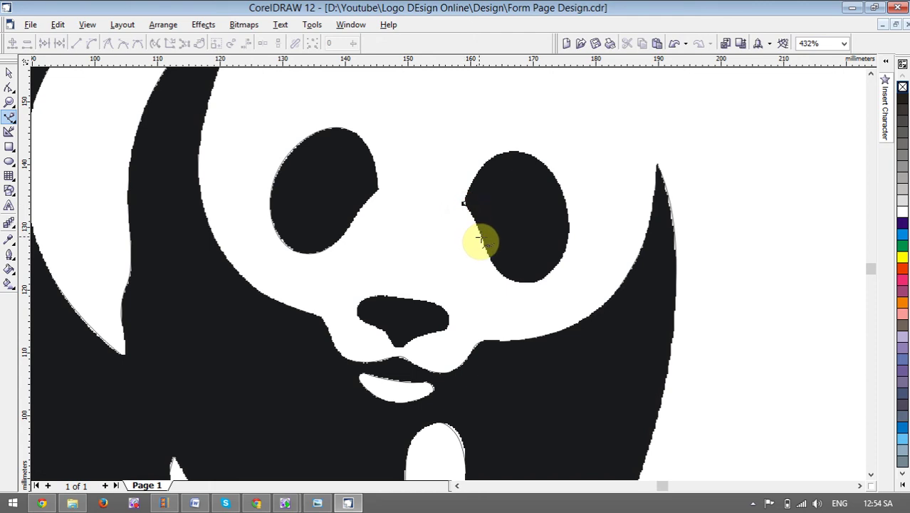
left_click(482, 239)
left_click(486, 255)
left_click_drag(522, 283, 545, 284)
left_click_drag(566, 205, 491, 154)
left_click_drag(468, 186, 464, 202)
key("space")
scroll(465, 203, "down", 5)
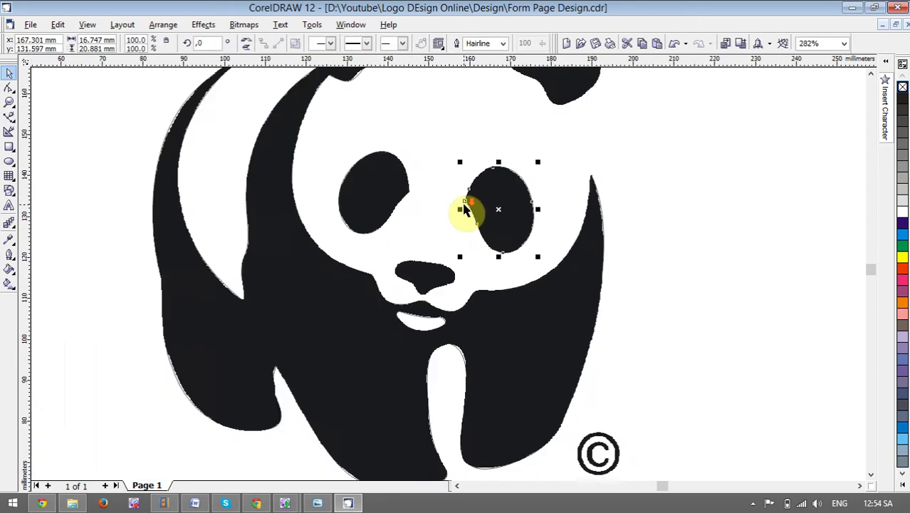
Trace the panda's right ear as a closed Bezier curve, starting from its lower left edge
key("z")
left_click_drag(317, 106, 587, 259)
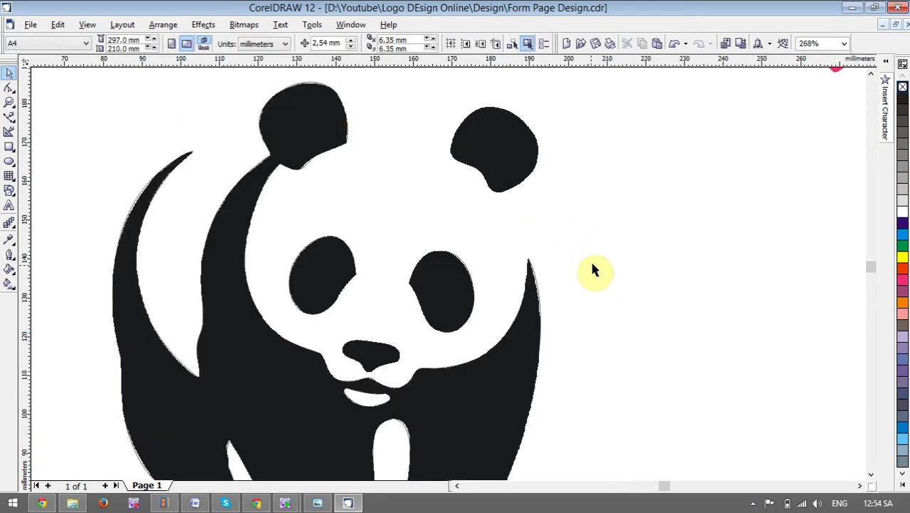
left_click(473, 163)
left_click(9, 116)
scroll(356, 235, "down", 3)
scroll(319, 240, "down", 2)
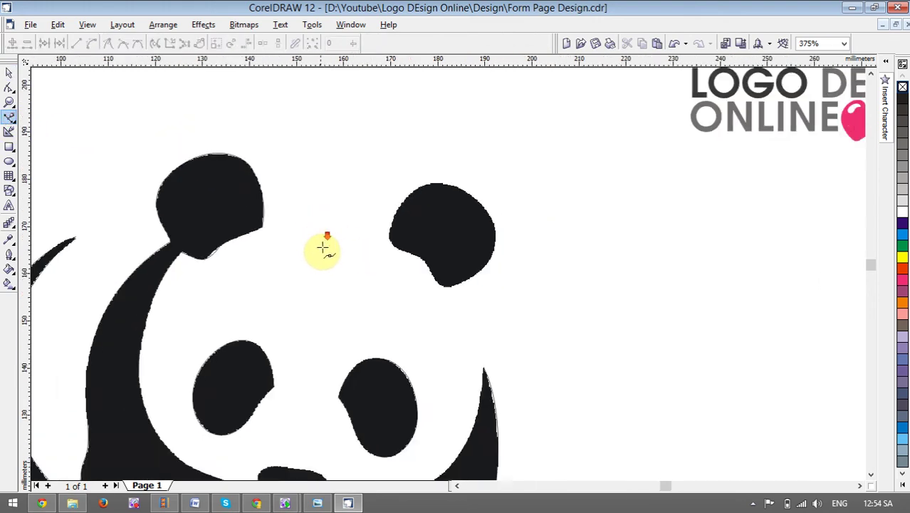
scroll(324, 256, "down", 1)
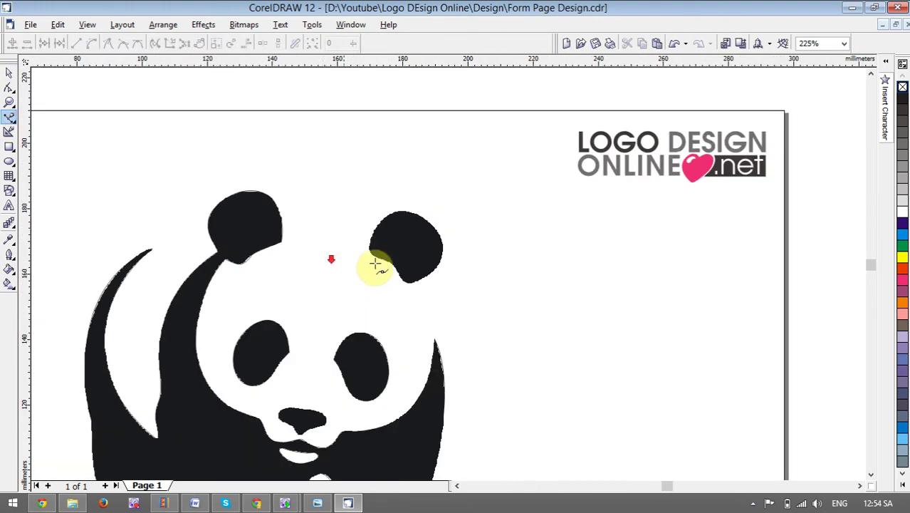
scroll(470, 243, "up", 1)
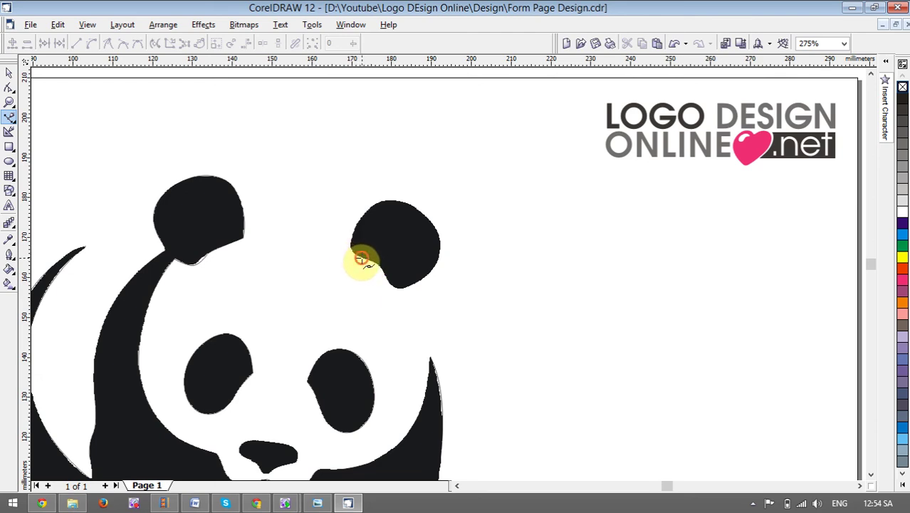
left_click(351, 238)
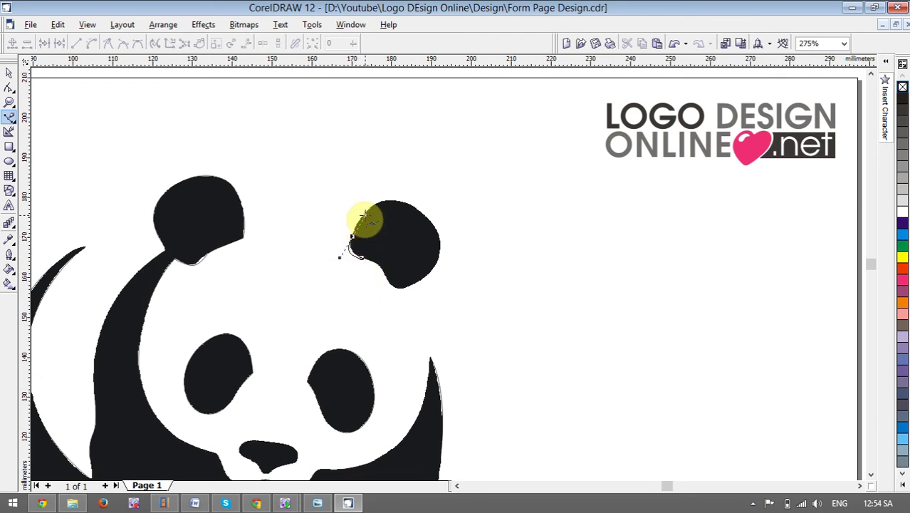
left_click(357, 218)
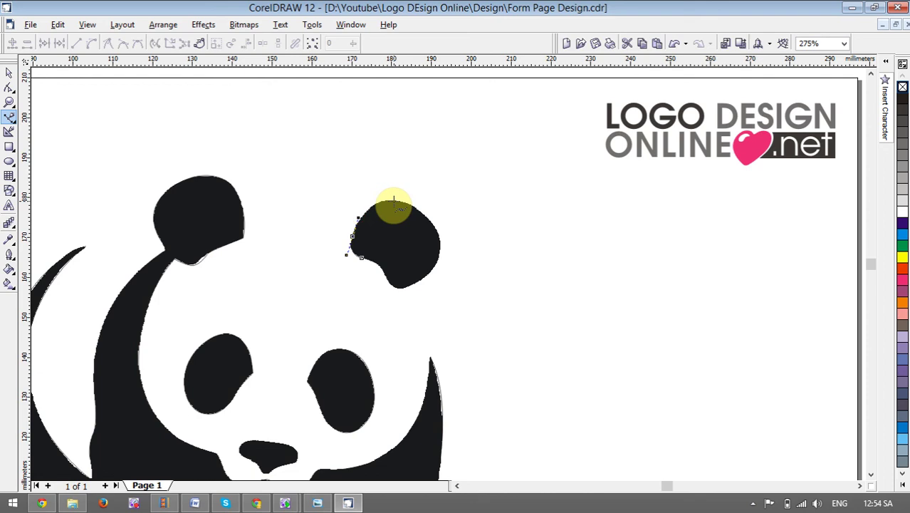
left_click_drag(393, 200, 415, 202)
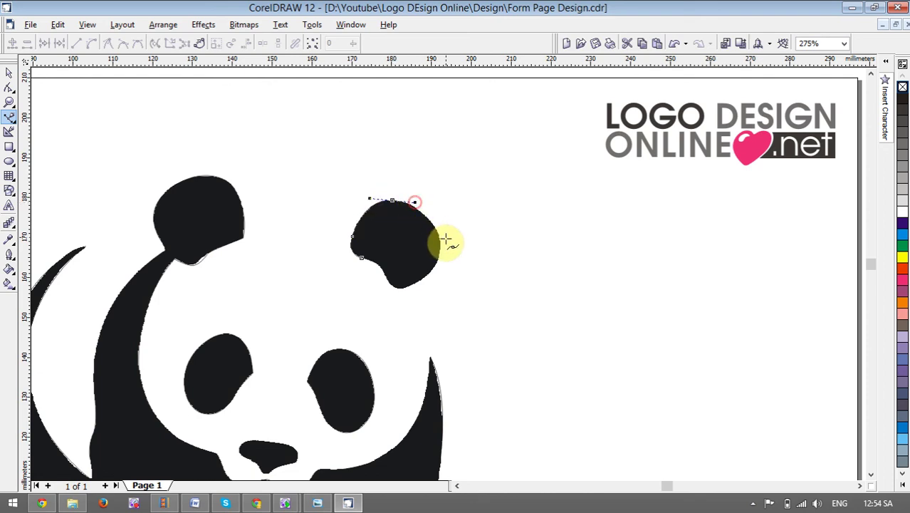
left_click(439, 240)
left_click(441, 259)
left_click(422, 279)
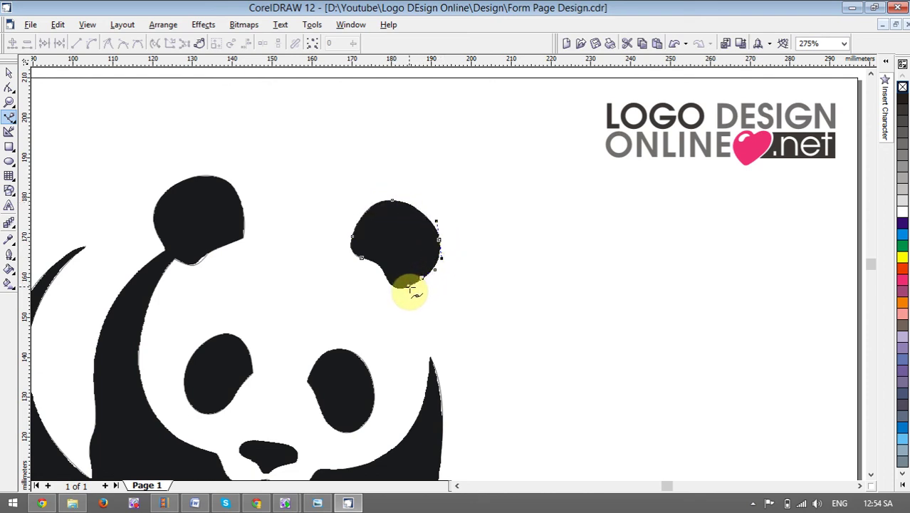
left_click(385, 277)
left_click(380, 269)
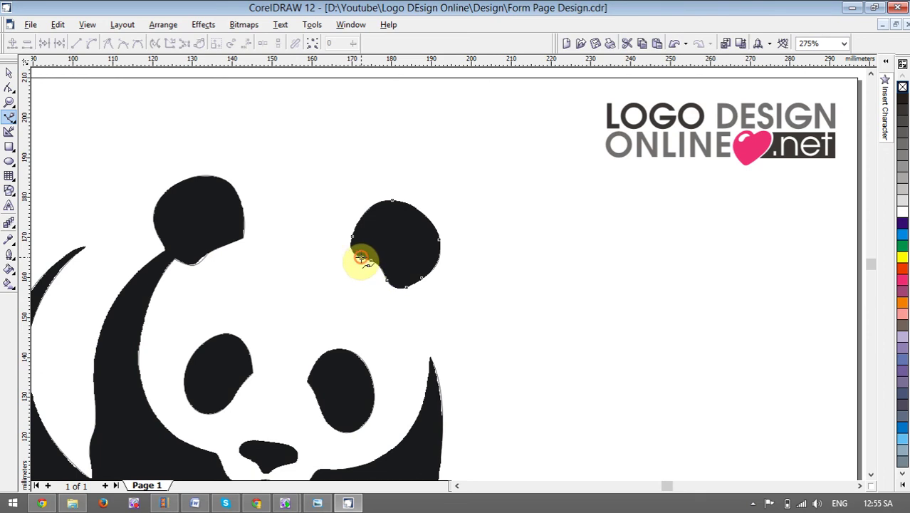
left_click(361, 257)
Add the artistic text WWF above the page and enlarge it to about 78 pt
key("shift+F4")
left_click(641, 267)
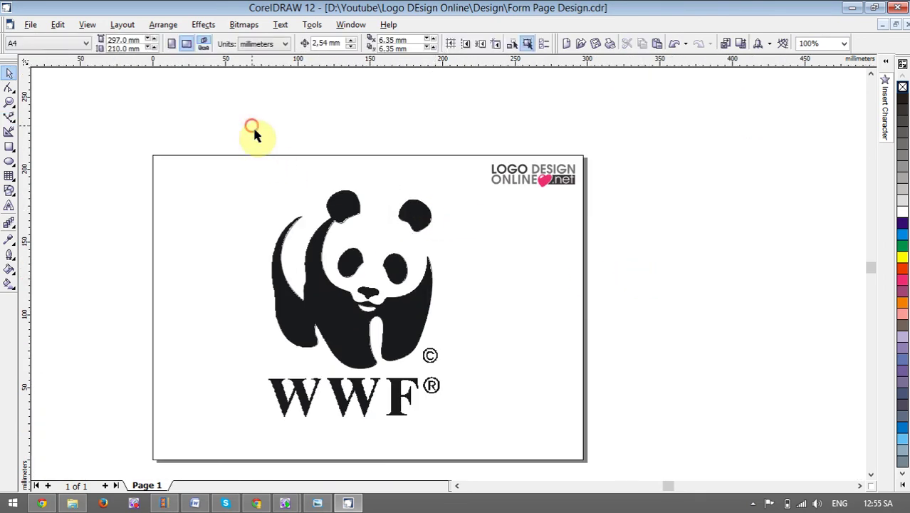
left_click(9, 206)
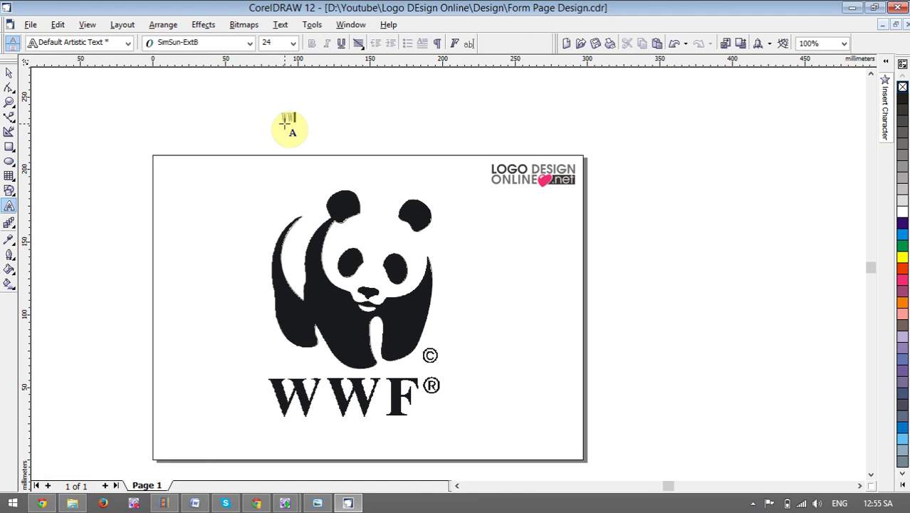
key("ctrl+space")
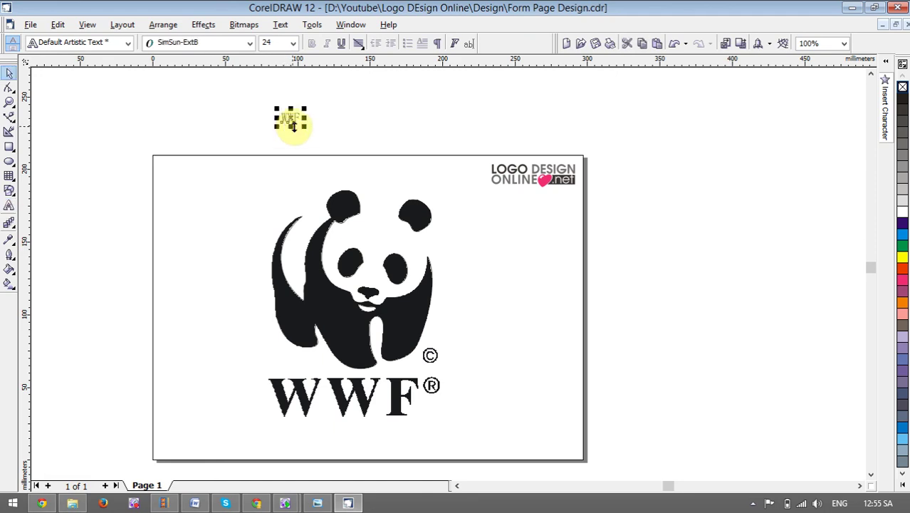
left_click_drag(305, 126, 326, 139)
Set the WWF text in bold Times New Roman
left_click(214, 44)
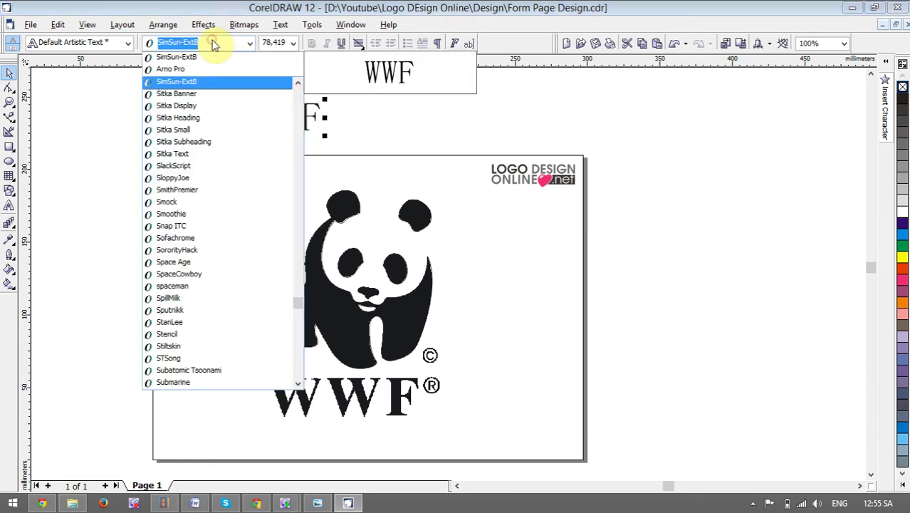
scroll(214, 43, "down", 1)
type("ti")
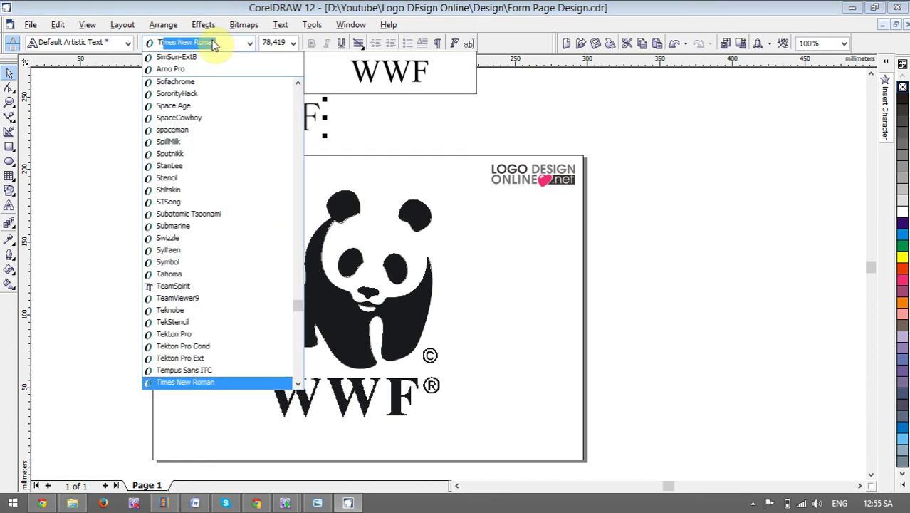
key("Return")
left_click(311, 41)
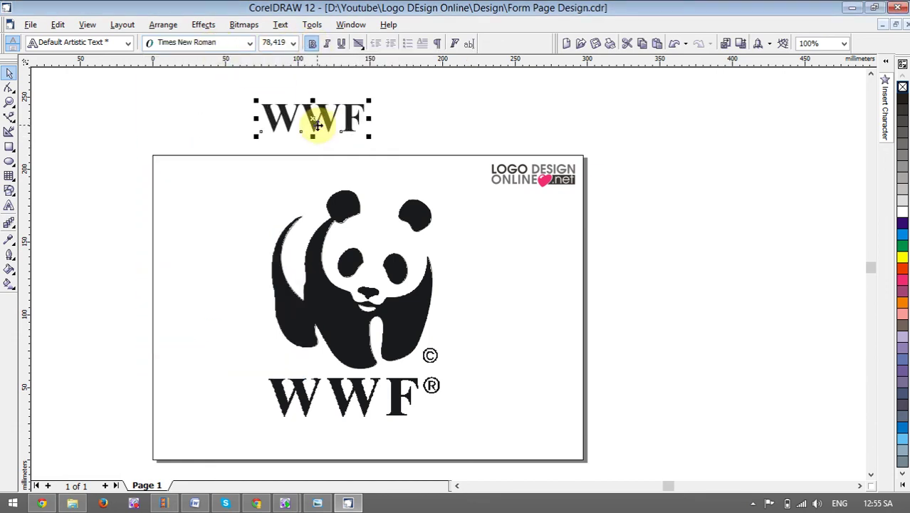
Place the WWF text over the logo's lettering and scale it to match
left_click_drag(318, 389, 320, 391)
left_click_drag(380, 406, 424, 432)
scroll(541, 303, "down", 1)
Move the traced outlines and WWF text beside the page to inspect the tracing, and return them onto the logo image
left_click_drag(244, 123, 467, 426)
scroll(520, 301, "down", 1)
left_click_drag(467, 301, 214, 304)
left_click(222, 150)
scroll(339, 371, "up", 3)
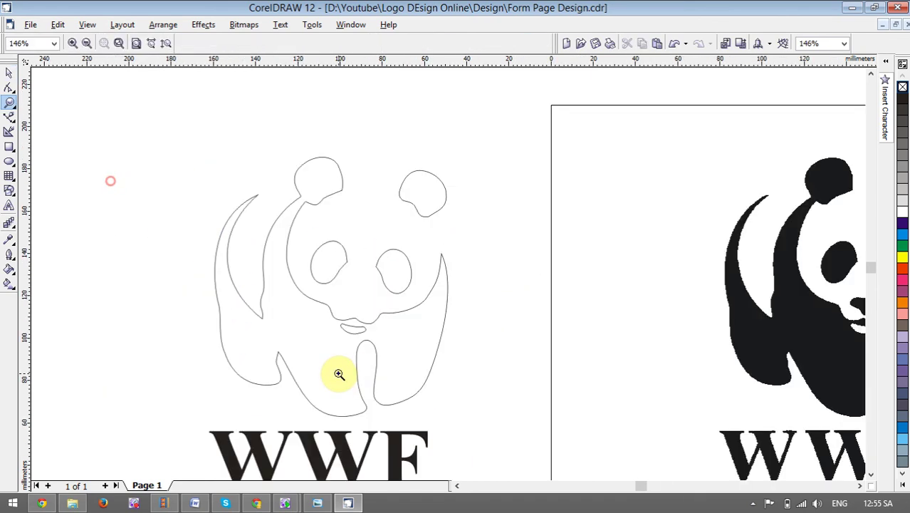
left_click(354, 336)
scroll(220, 243, "down", 1)
left_click_drag(224, 246, 573, 246)
Trace the panda's nose with the Bezier tool, closing the curve at its lower tip
key("F2")
left_click_drag(496, 171, 753, 350)
scroll(313, 238, "up", 3)
left_click(8, 118)
scroll(402, 289, "up", 1)
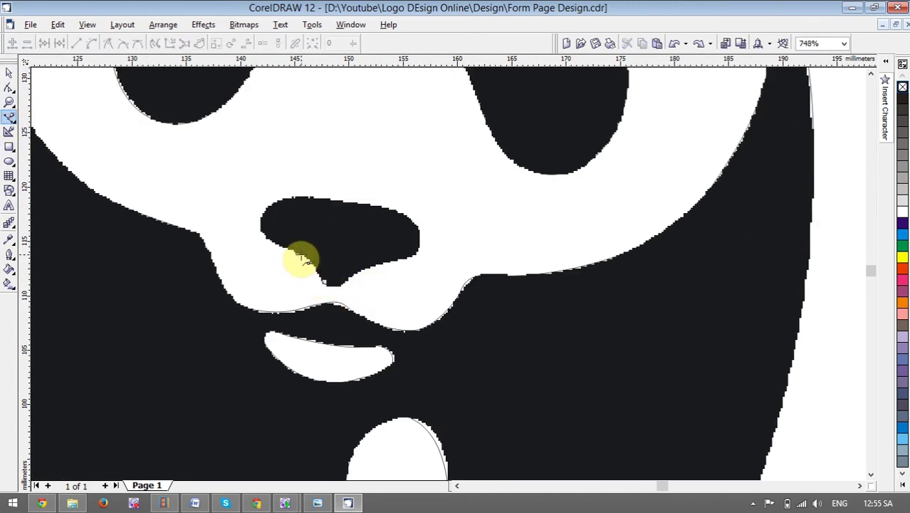
left_click(254, 209)
left_click_drag(307, 194, 346, 198)
left_click(395, 212)
left_click_drag(395, 212, 417, 220)
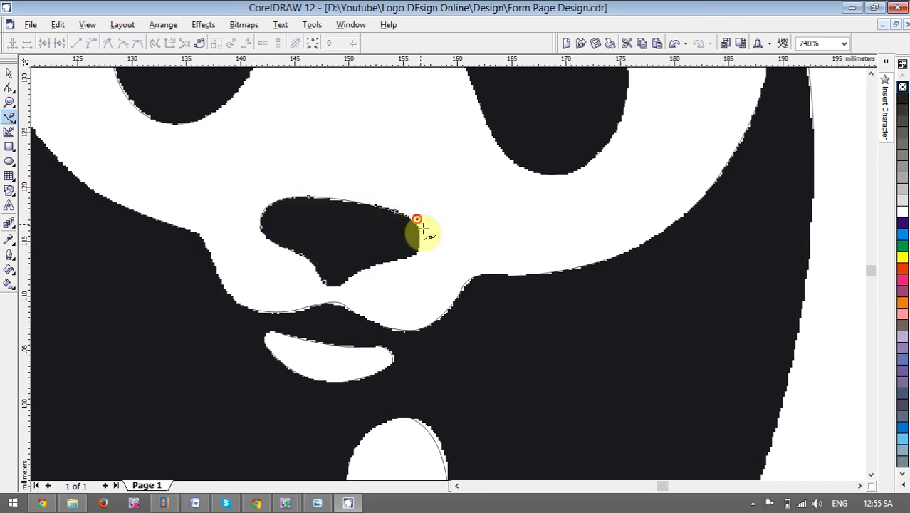
left_click(420, 244)
left_click_drag(398, 260, 333, 288)
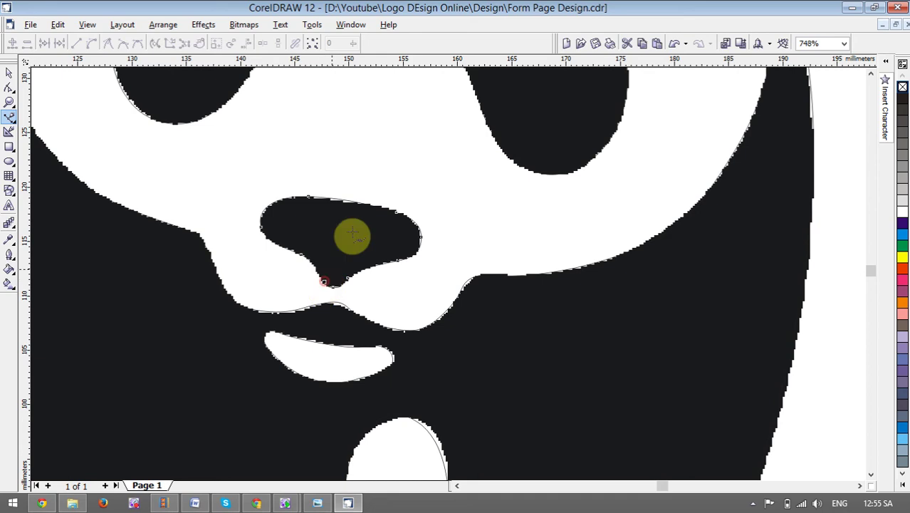
Select all traced curves with the WWF text and move them off the page, to the right of the logo image
key("space")
key("F4")
mouse_move(220, 111)
left_mouse_down()
mouse_move(422, 321)
mouse_move(435, 360)
left_mouse_up()
left_click_drag(335, 248, 650, 242)
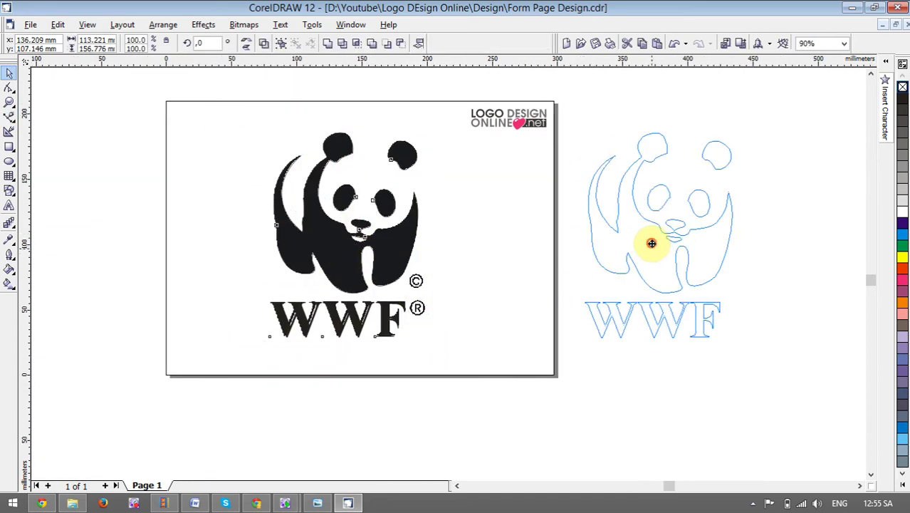
left_click(759, 234)
key("F2")
left_click(752, 309)
scroll(689, 285, "down", 1)
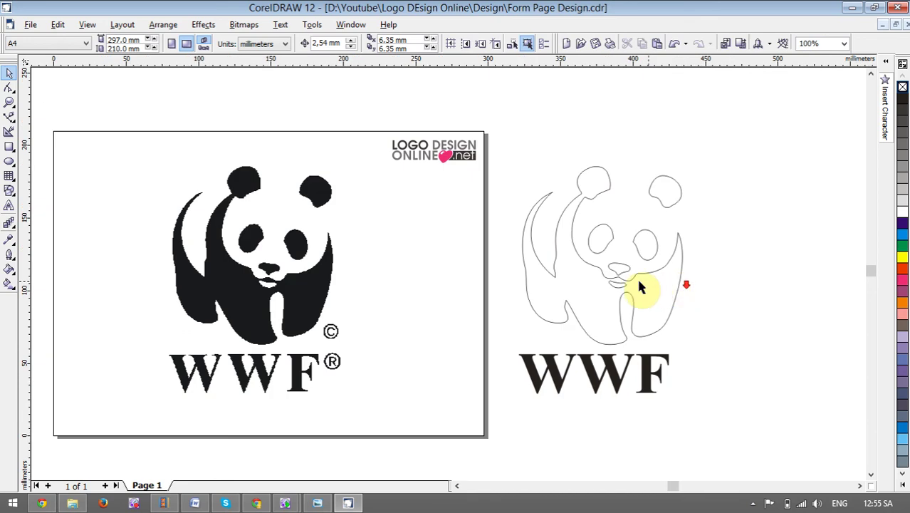
Trim the body outline with the mouth shape and remove the leftover mouth curve
left_click(618, 286)
left_click(649, 298, "shift")
left_click(345, 45)
key("F2")
left_click(701, 352)
left_click(437, 247)
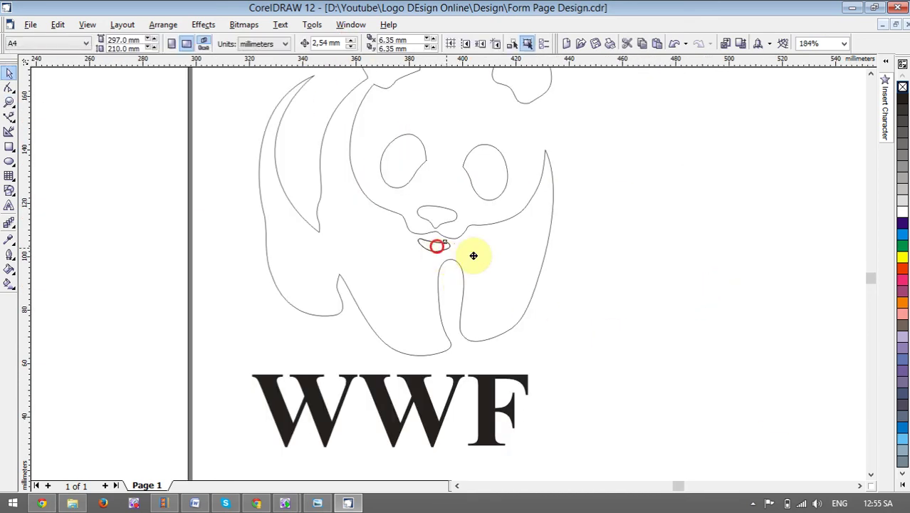
left_click(542, 339)
Fill all the traced panda shapes and the WWF text with black
scroll(542, 337, "down", 1)
left_click_drag(630, 103, 301, 441)
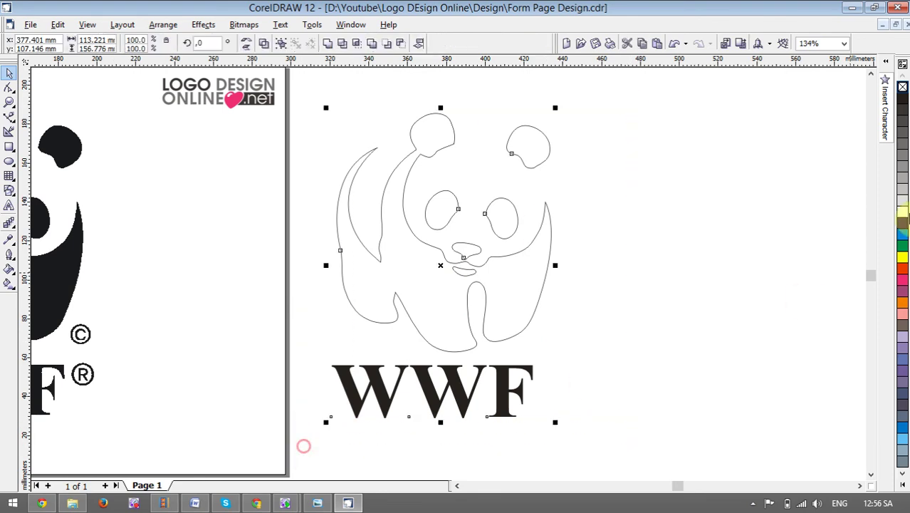
left_click(902, 94)
left_click(653, 239)
scroll(705, 285, "down", 1)
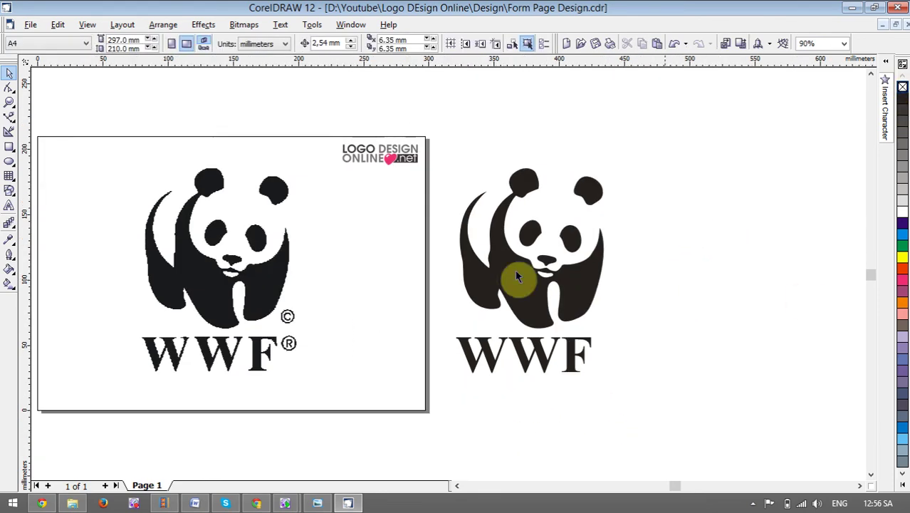
Delete the original WWF logo bitmap from the page
right_click(265, 287)
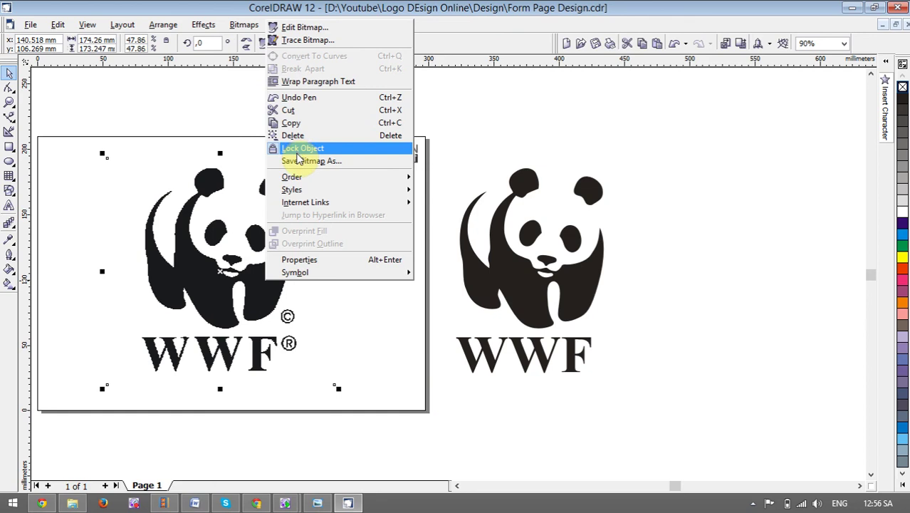
left_click(434, 393)
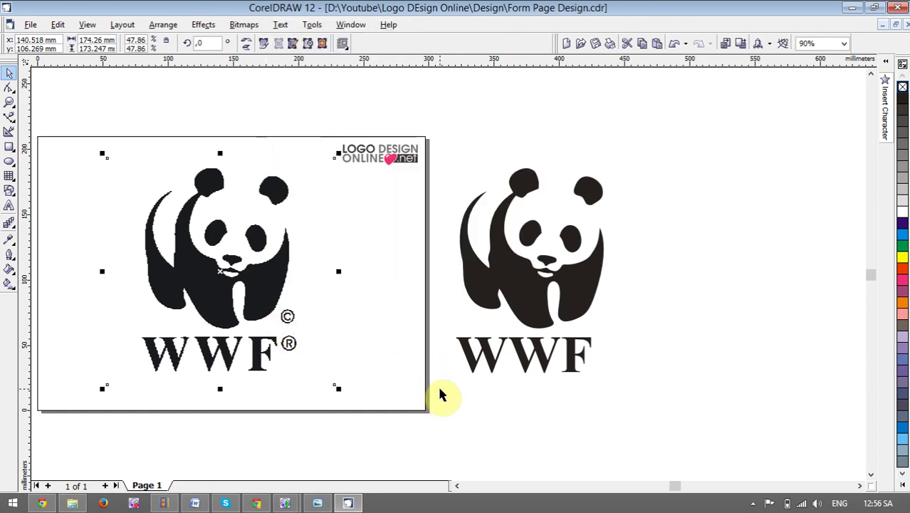
key("Delete")
Move the complete vector logo with its WWF text onto the page and view it up close
left_click_drag(710, 136, 437, 427)
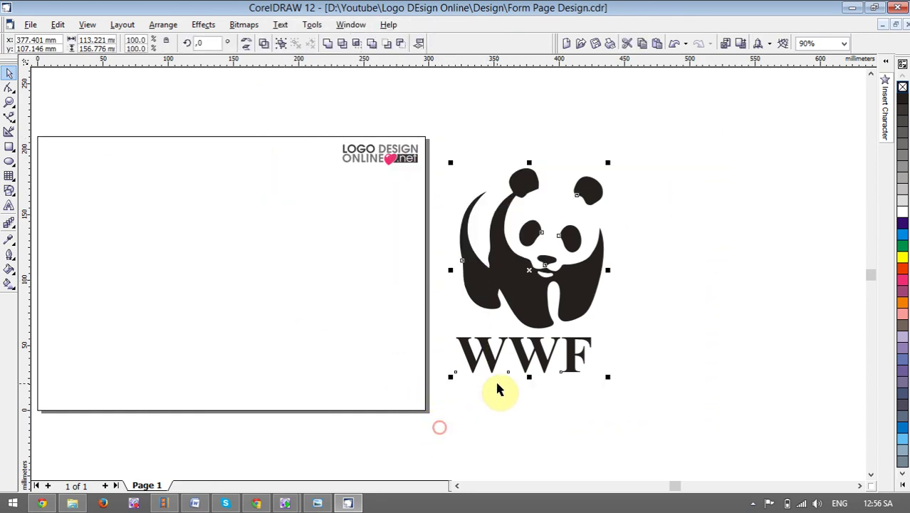
left_click_drag(584, 284, 273, 284)
left_click(200, 107)
key("z")
left_click_drag(114, 144, 316, 398)
key("space")
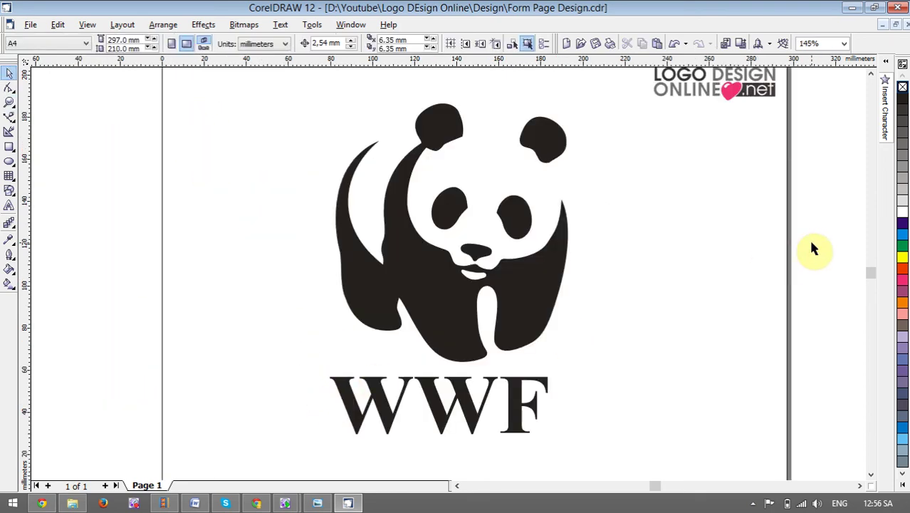